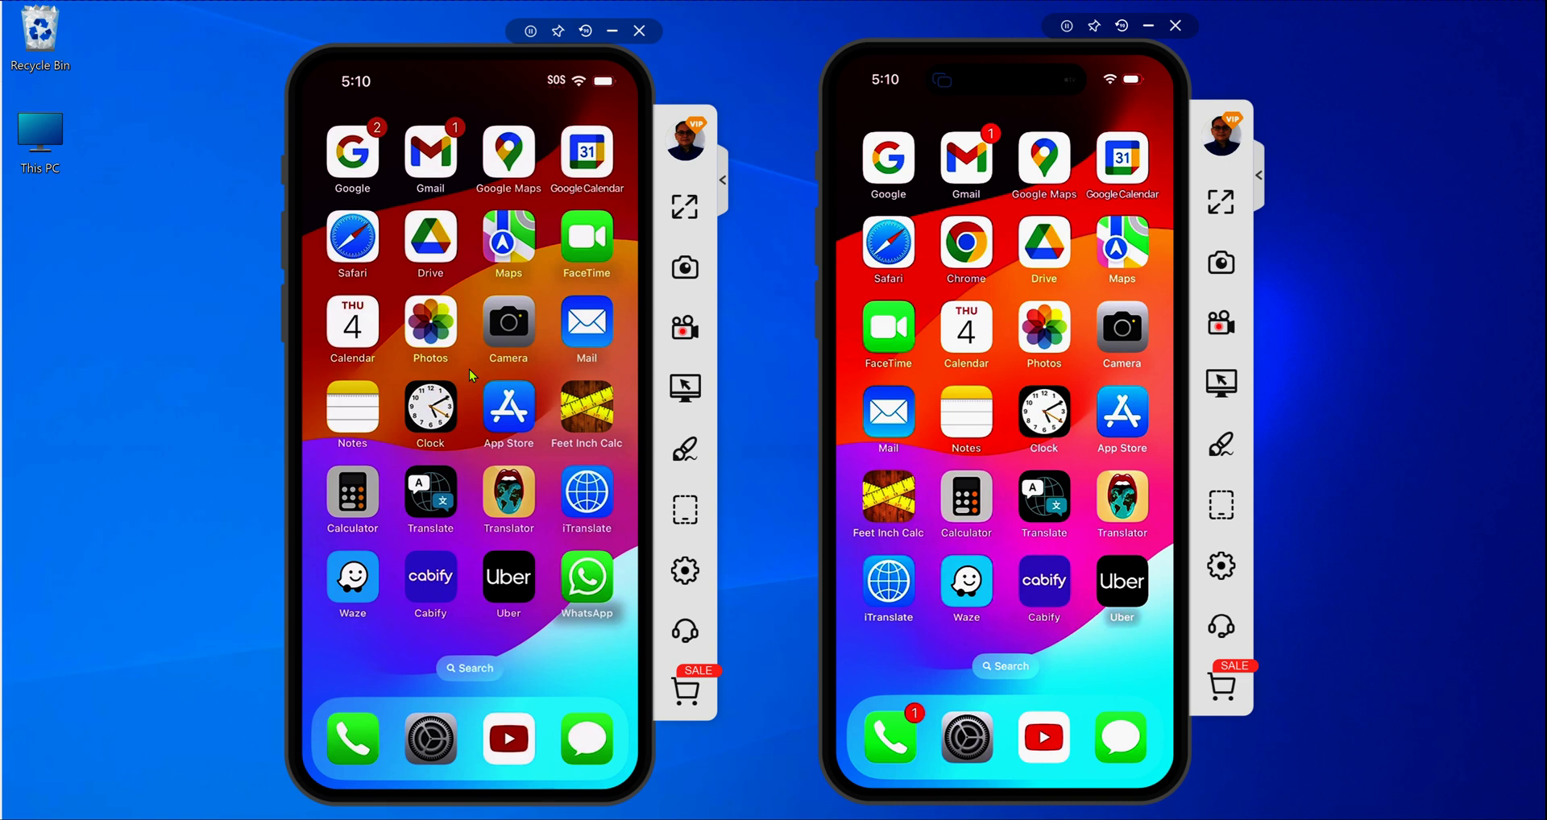
Launch Files on the left iPhone by searching 'files' in Spotlight, then open search on the right iPhone.
{"action": "scroll", "coordinate": [469, 369], "scroll_direction": "up", "scroll_amount": 3}
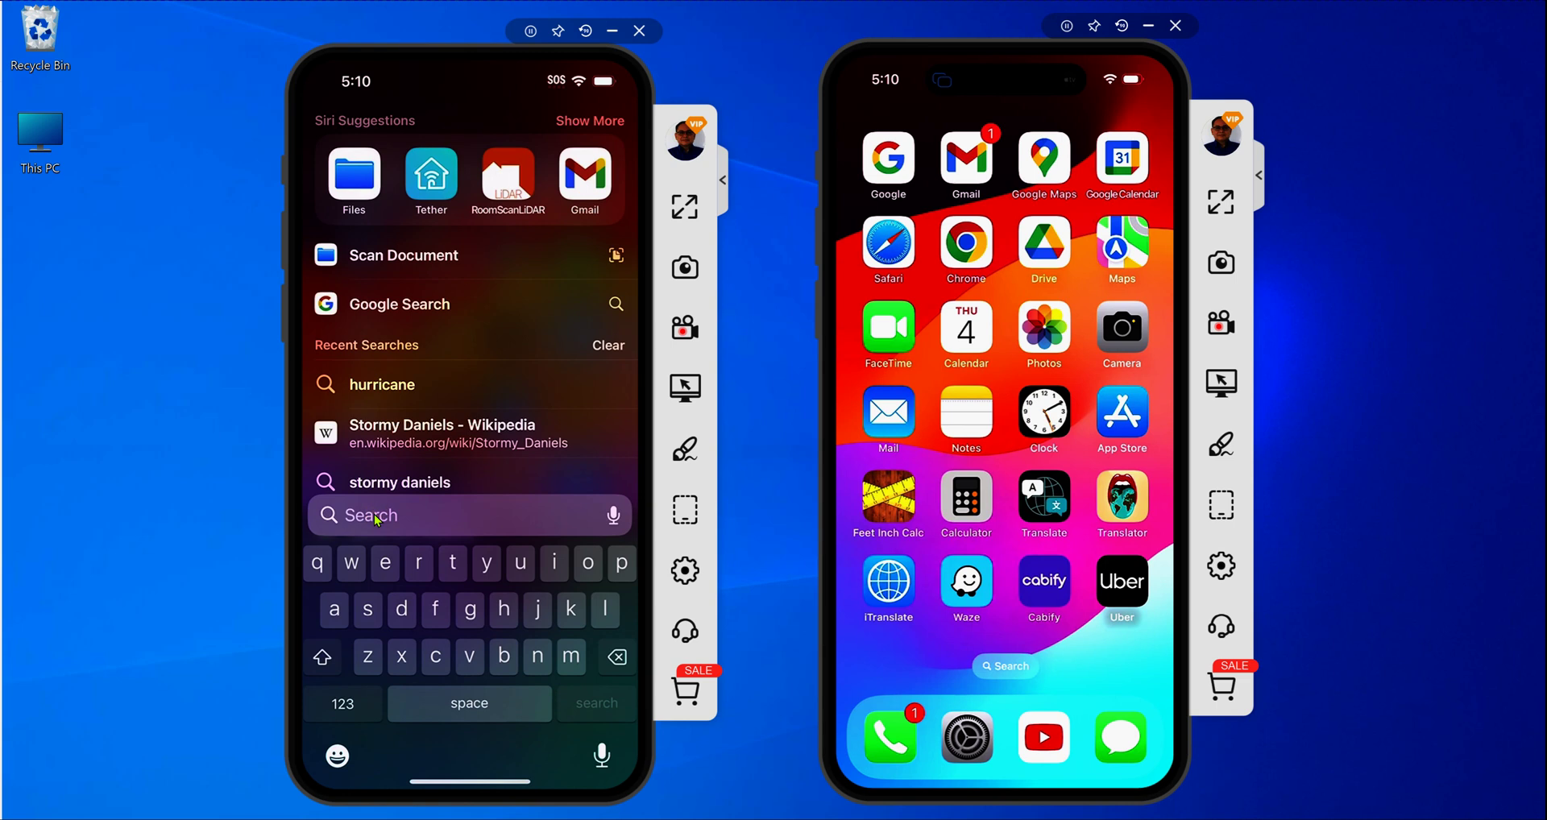
{"action": "type", "text": "f"}
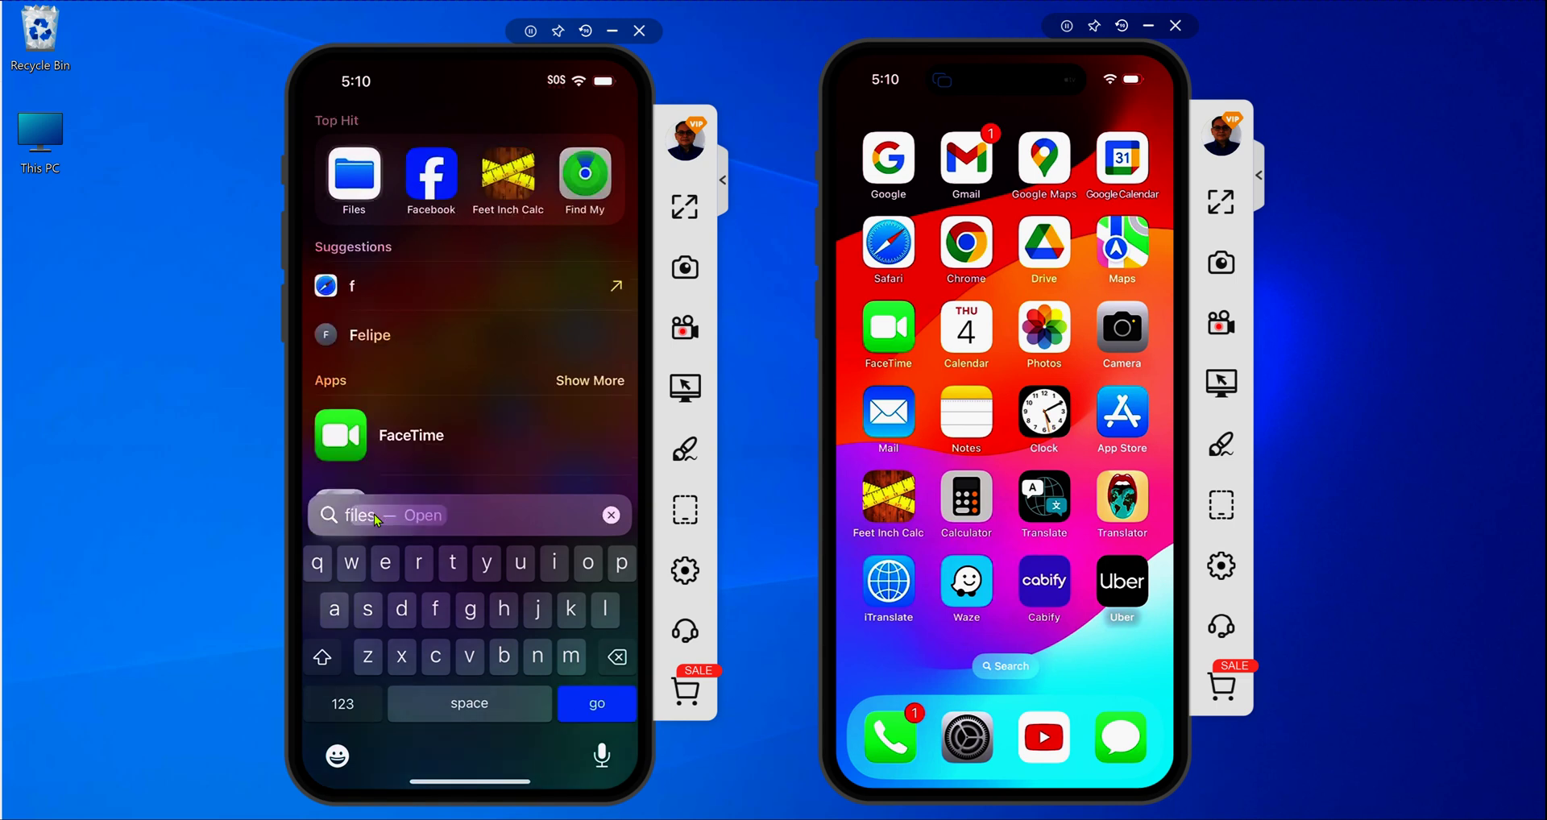
{"action": "type", "text": "ile"}
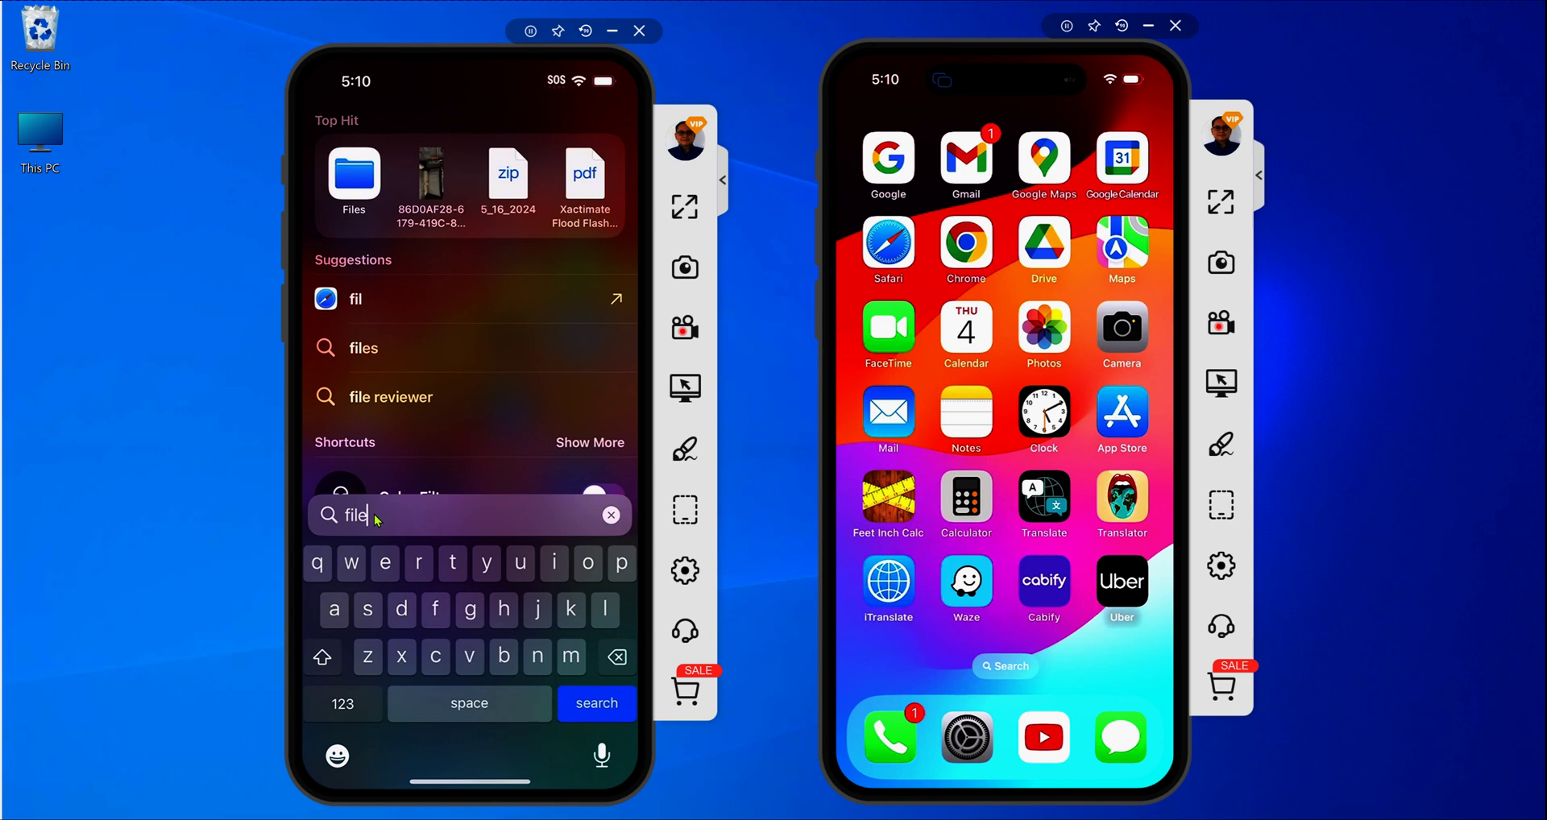
{"action": "type", "text": "s"}
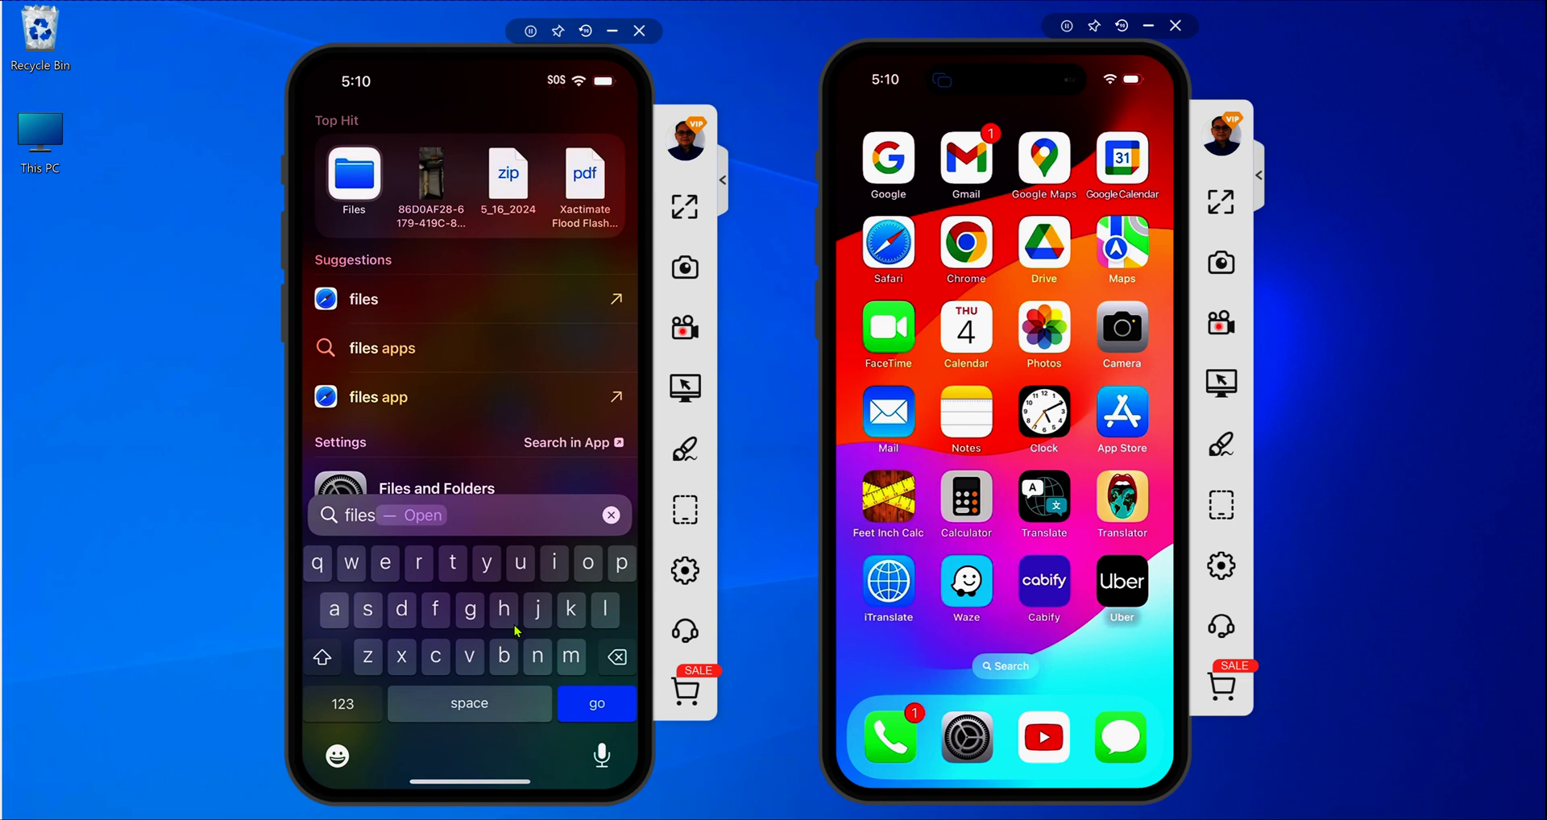
{"action": "key", "text": "Return"}
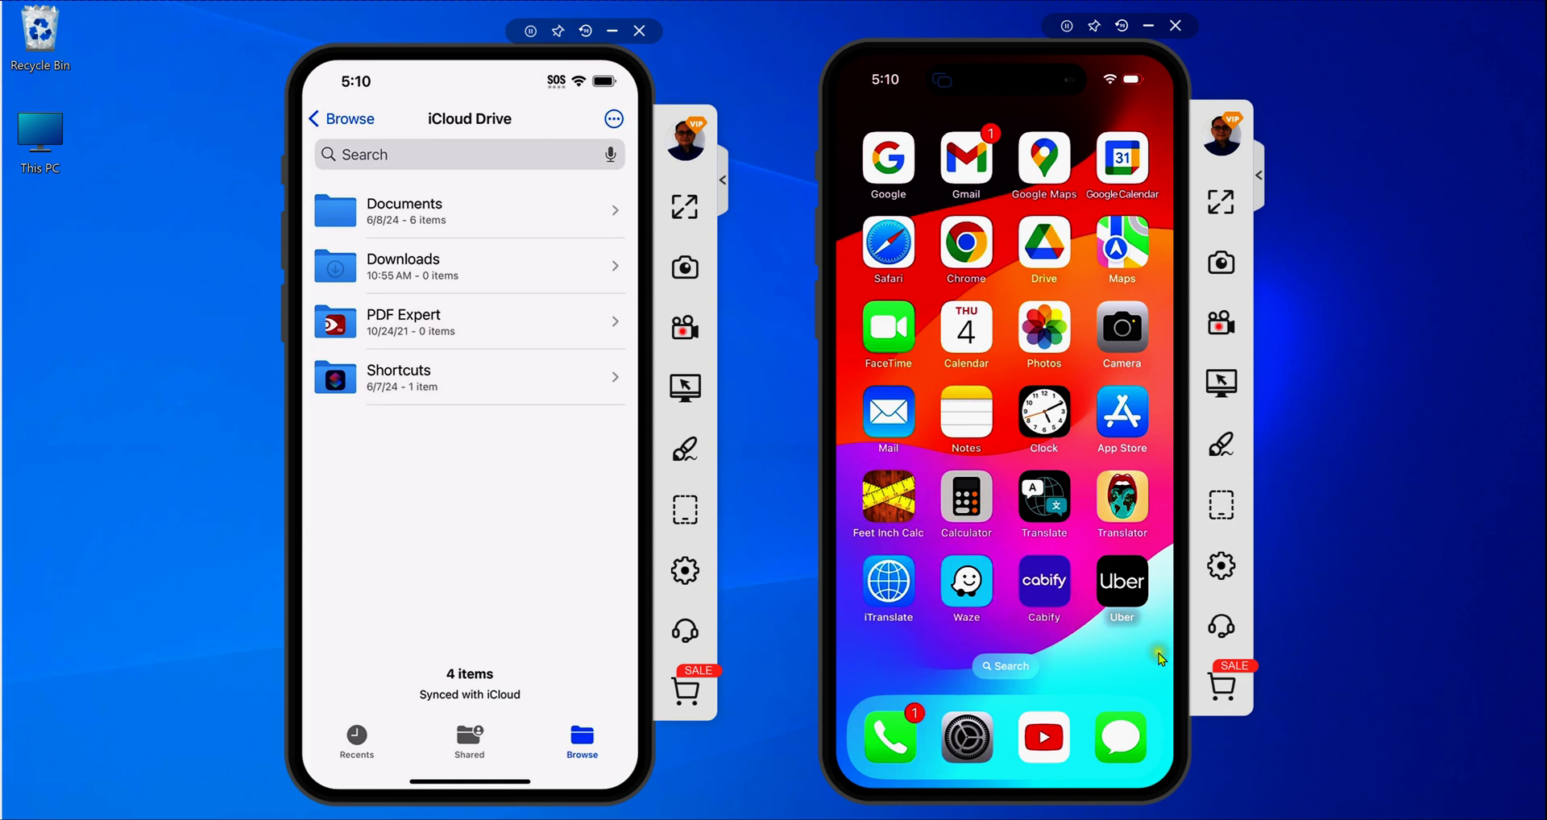
{"action": "left_click", "coordinate": [1009, 666]}
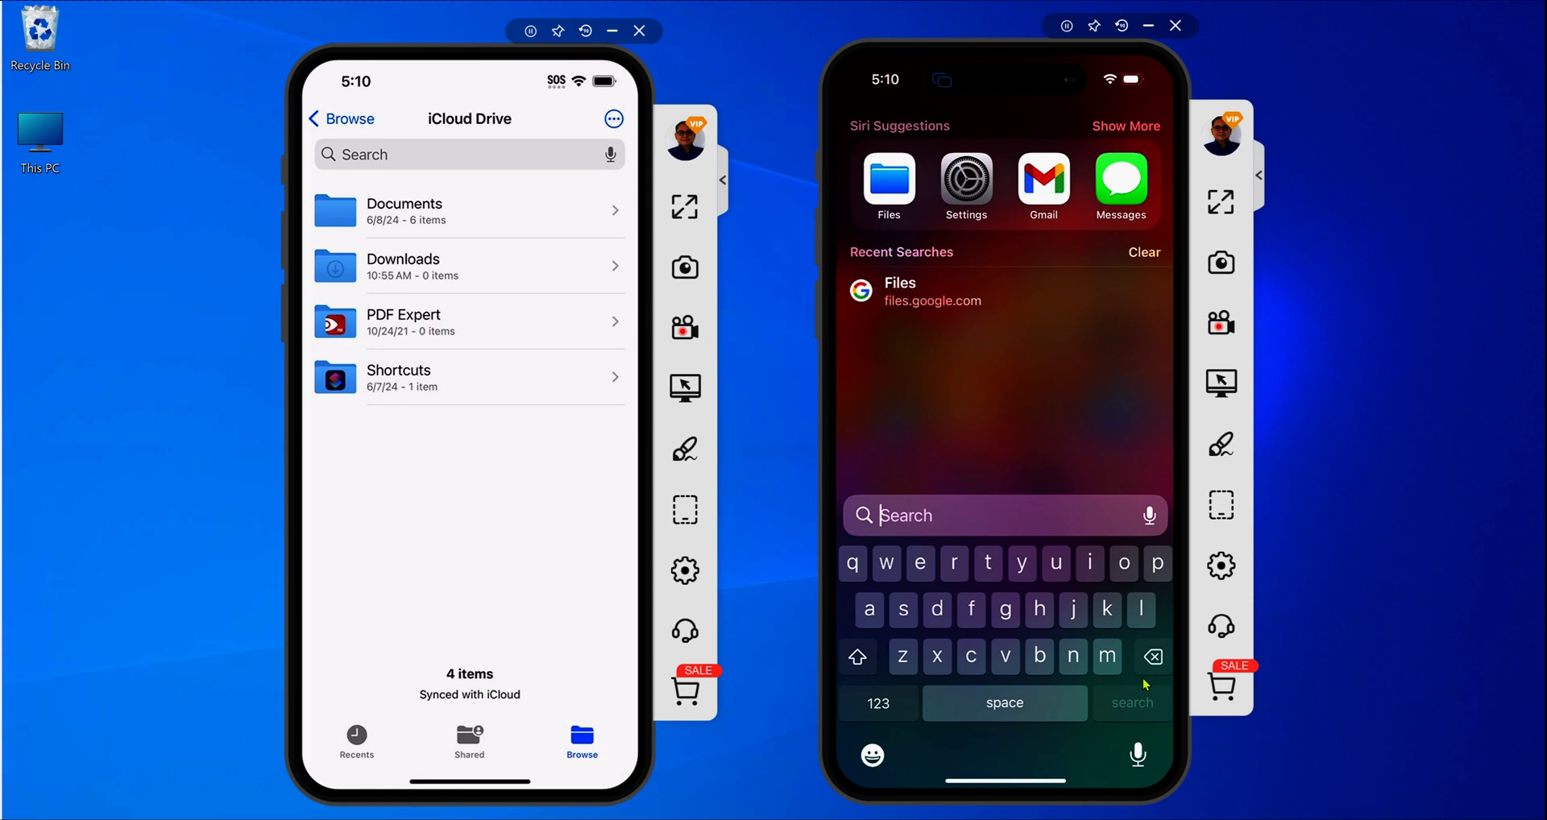
Type 'filrd' in the right iPhone's Spotlight search and launch the Files app from the result.
{"action": "type", "text": "fil"}
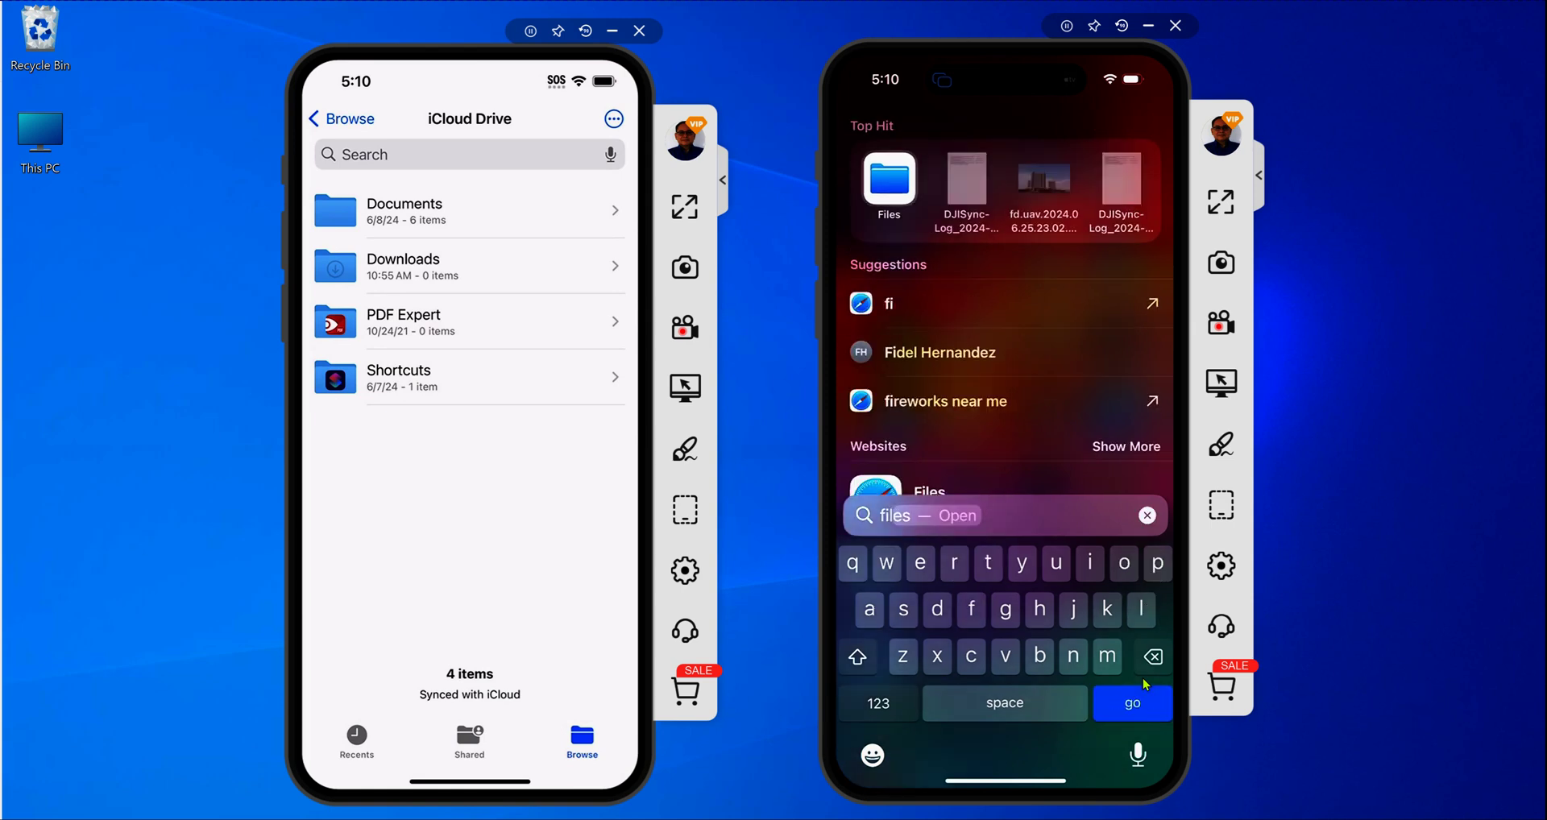
{"action": "type", "text": "rd"}
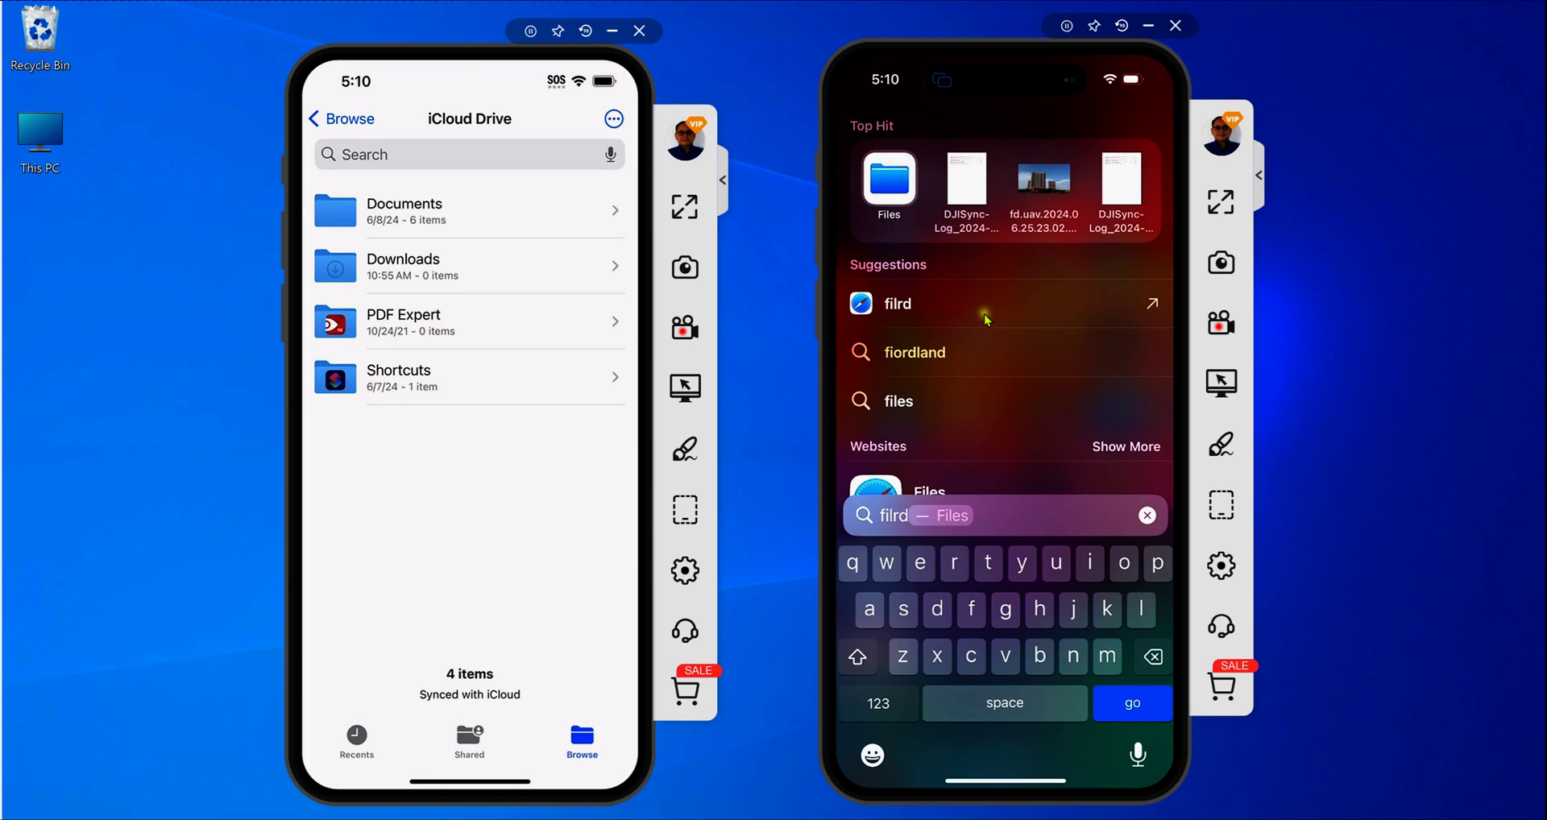
{"action": "key", "text": "Return"}
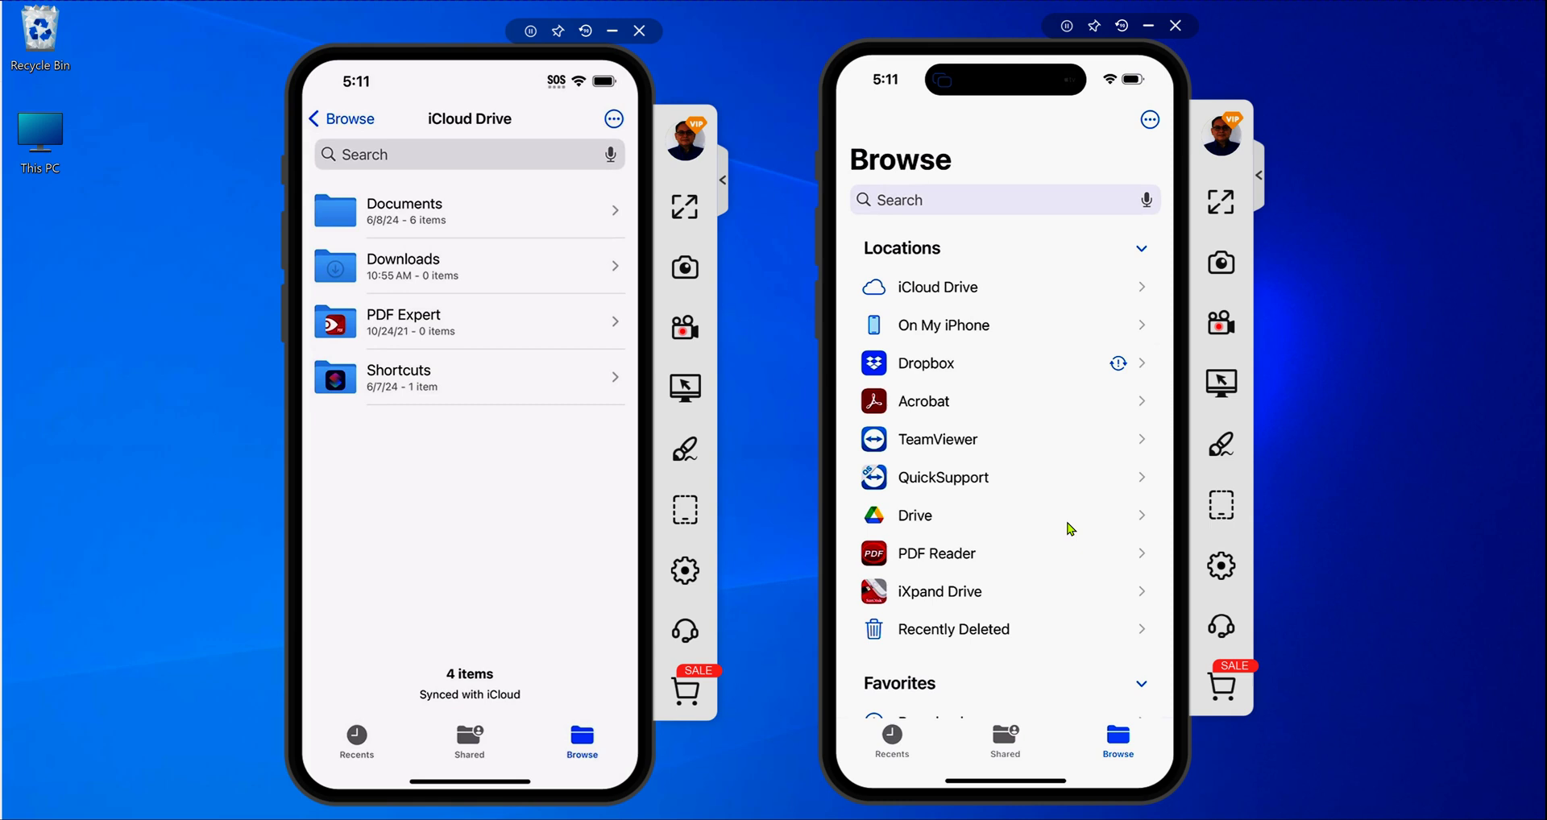
Show Browse locations on both iPhones, then switch both to their Recents files.
{"action": "left_click", "coordinate": [582, 740]}
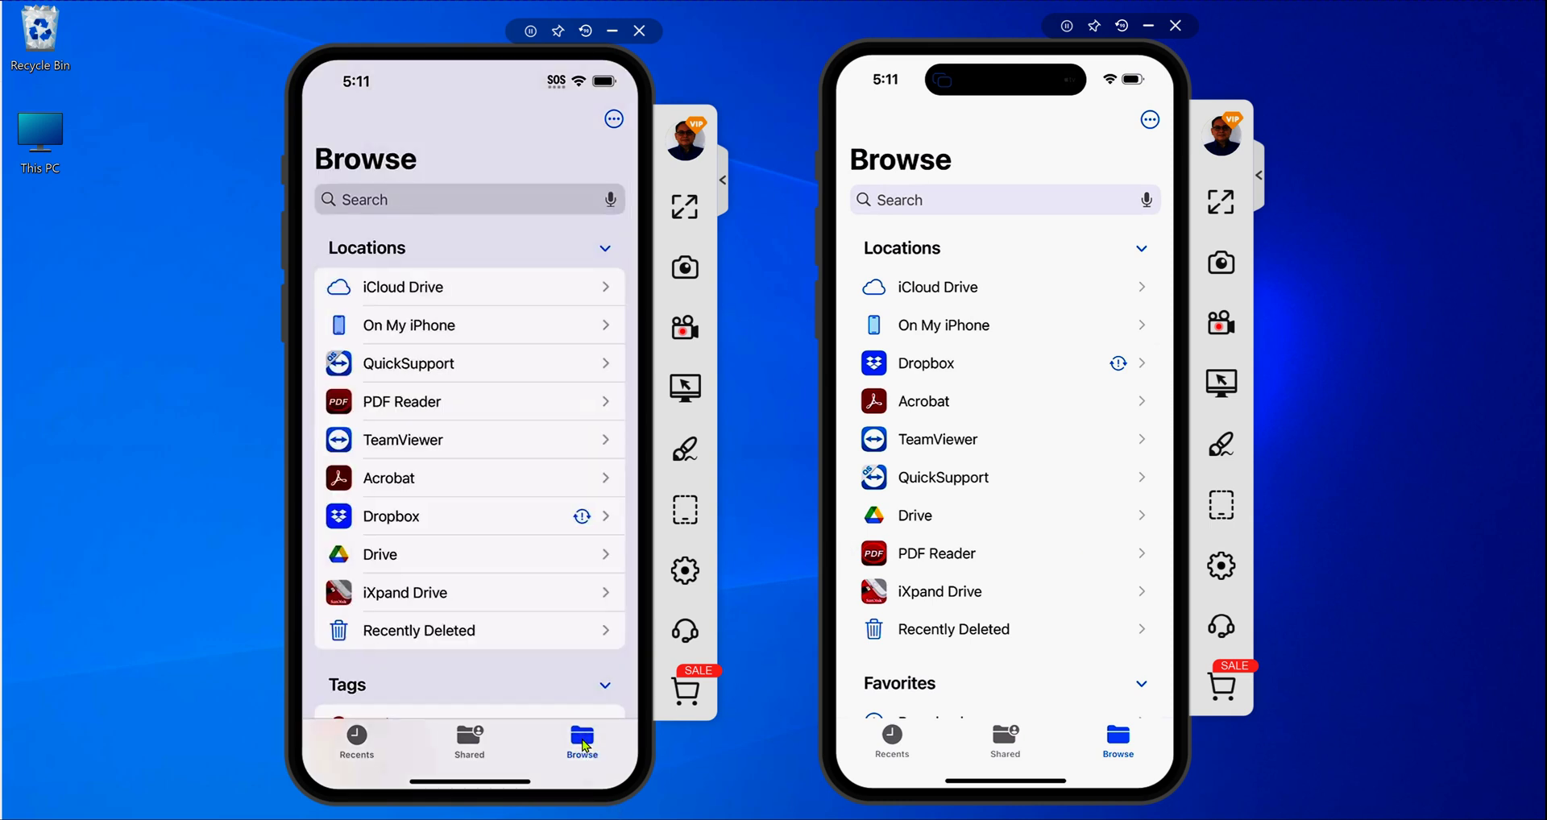
{"action": "left_click", "coordinate": [1120, 737]}
{"action": "left_click", "coordinate": [893, 743]}
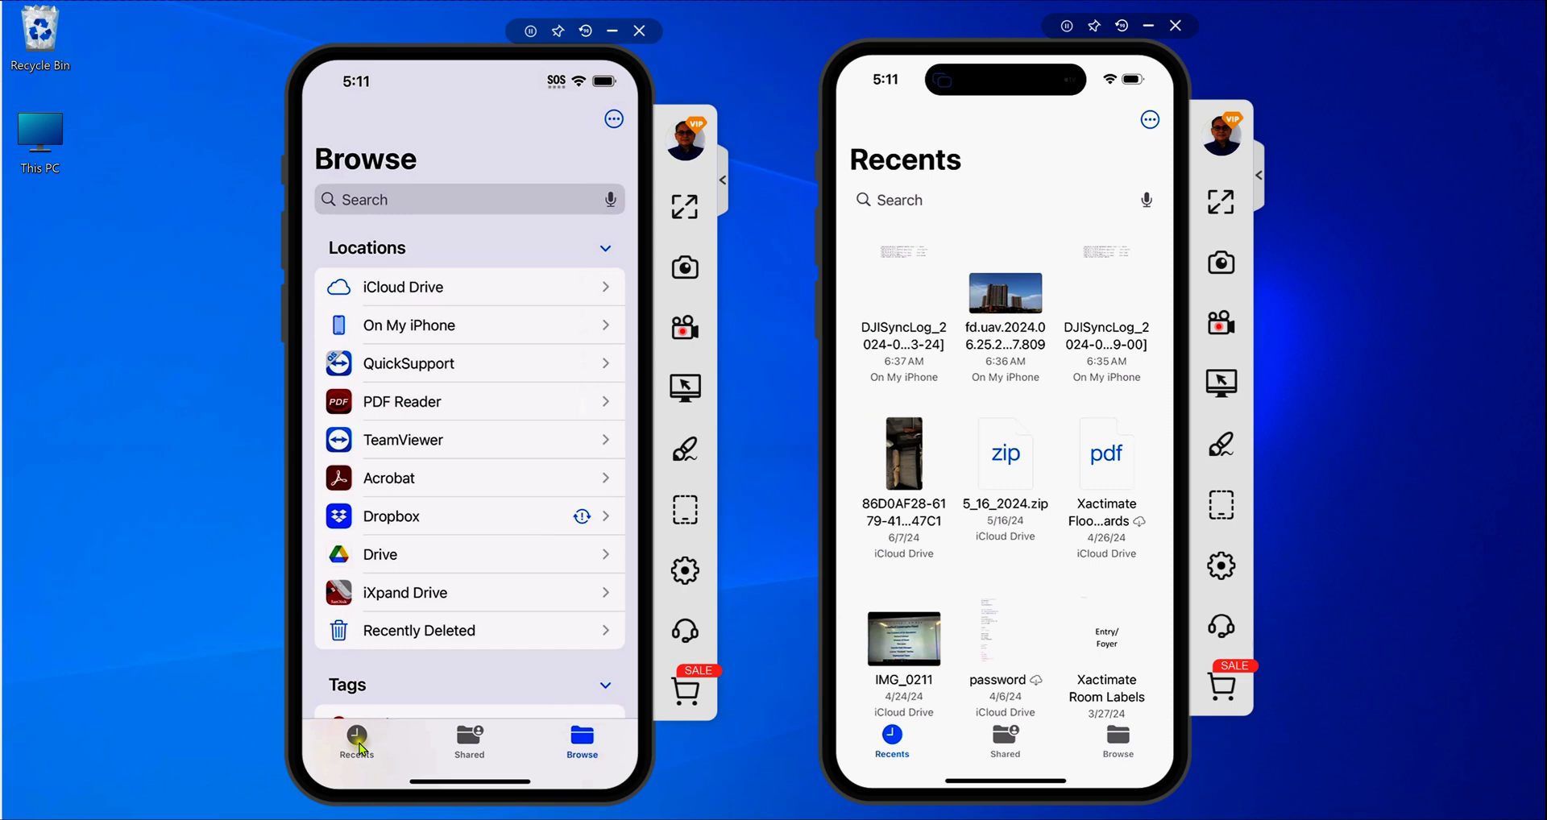
{"action": "left_click", "coordinate": [357, 740]}
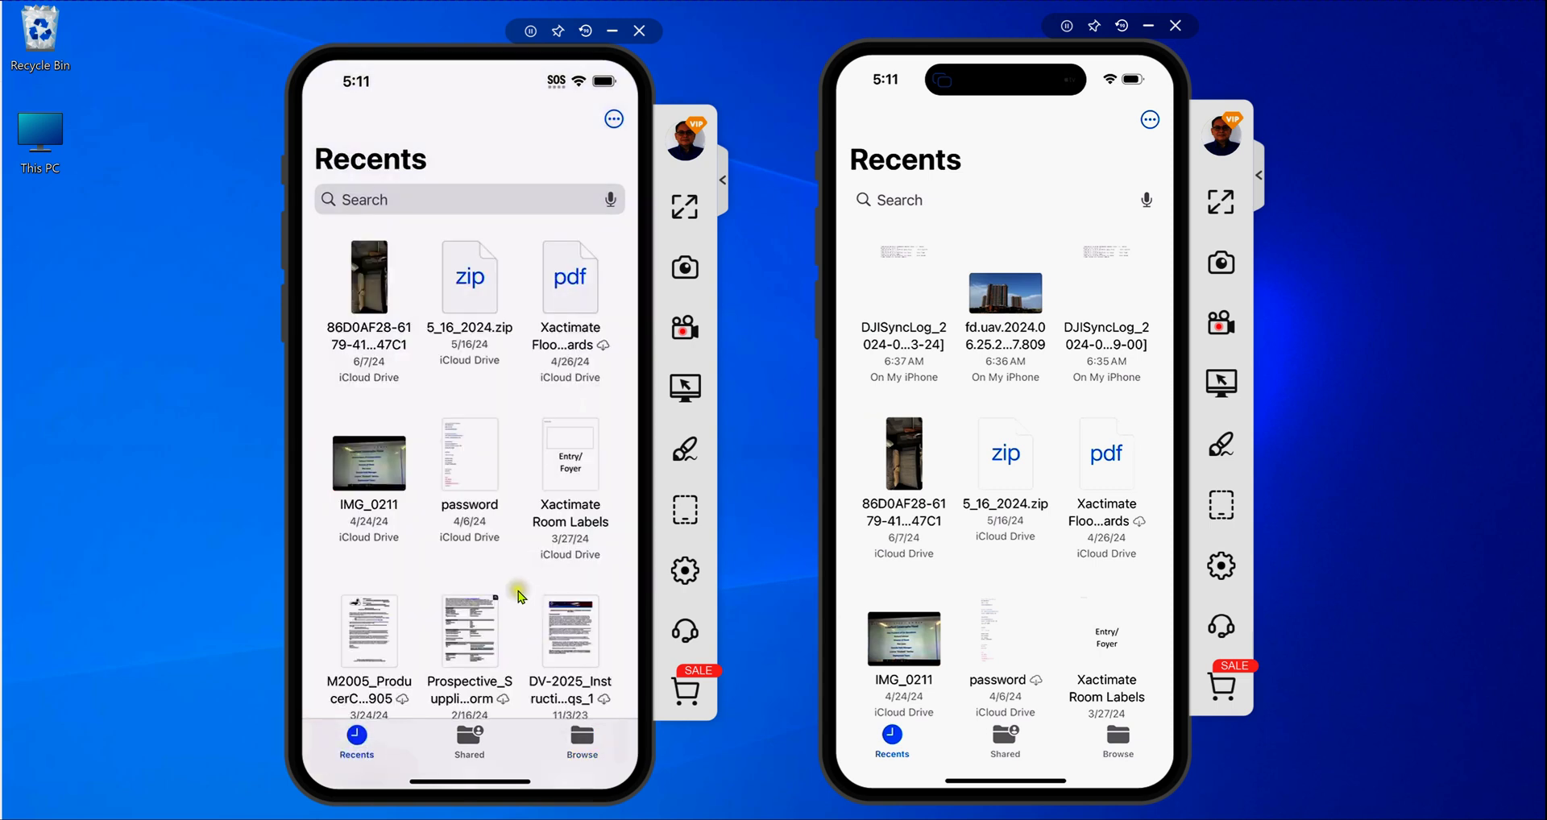
Scroll through the Recents files, then return the left iPhone to Browse.
{"action": "scroll", "coordinate": [520, 595], "scroll_direction": "down", "scroll_amount": 5}
{"action": "scroll", "coordinate": [522, 598], "scroll_direction": "up", "scroll_amount": 5}
{"action": "scroll", "coordinate": [1045, 216], "scroll_direction": "down", "scroll_amount": 3}
{"action": "scroll", "coordinate": [1045, 216], "scroll_direction": "up", "scroll_amount": 5}
{"action": "left_click", "coordinate": [585, 737]}
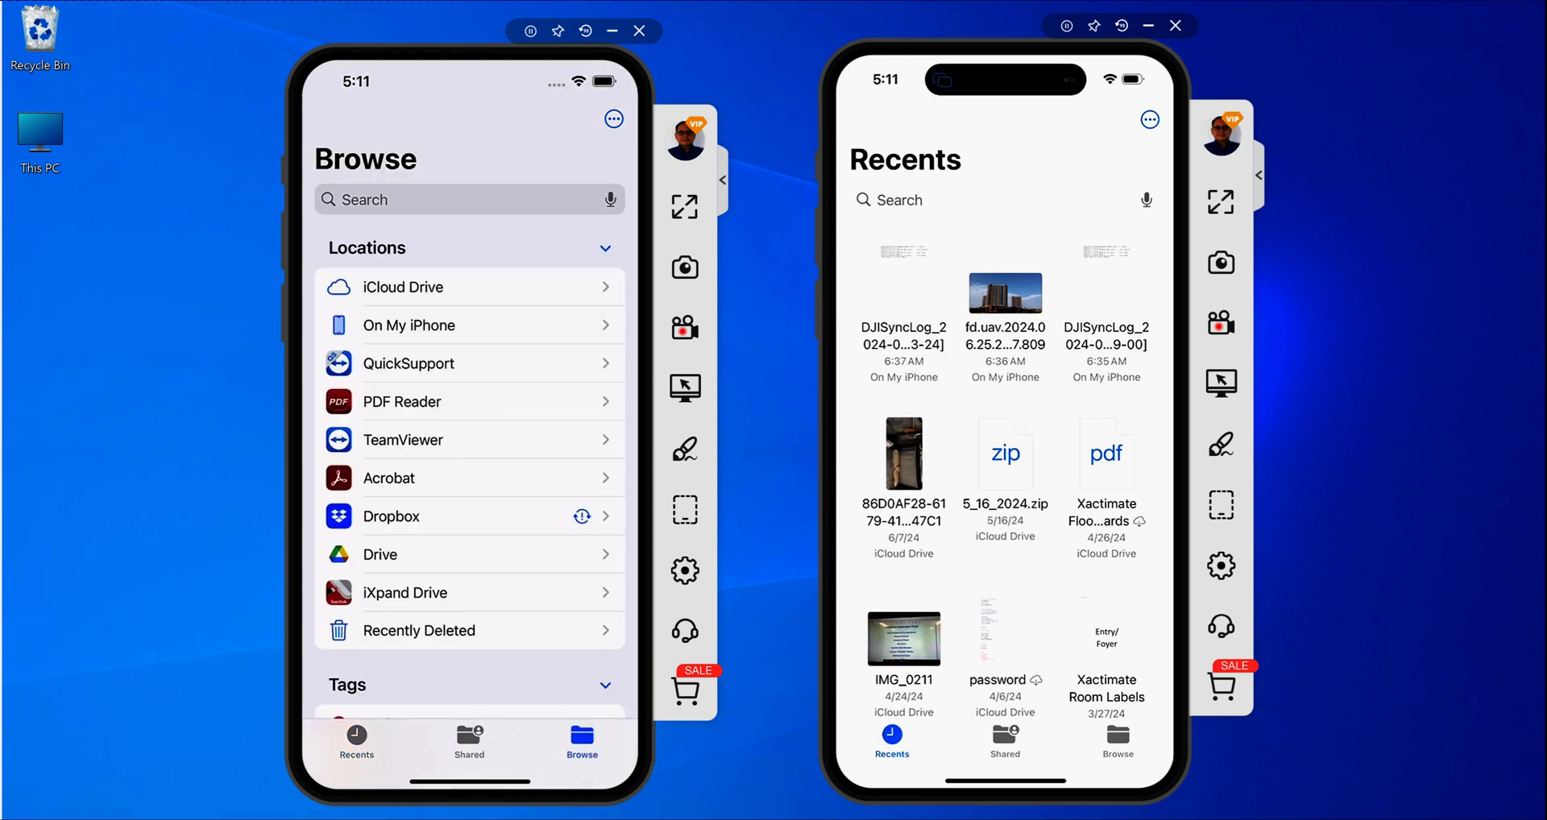
Return the right iPhone to Browse and open iCloud Drive under Locations on both phones.
{"action": "left_click", "coordinate": [1122, 745]}
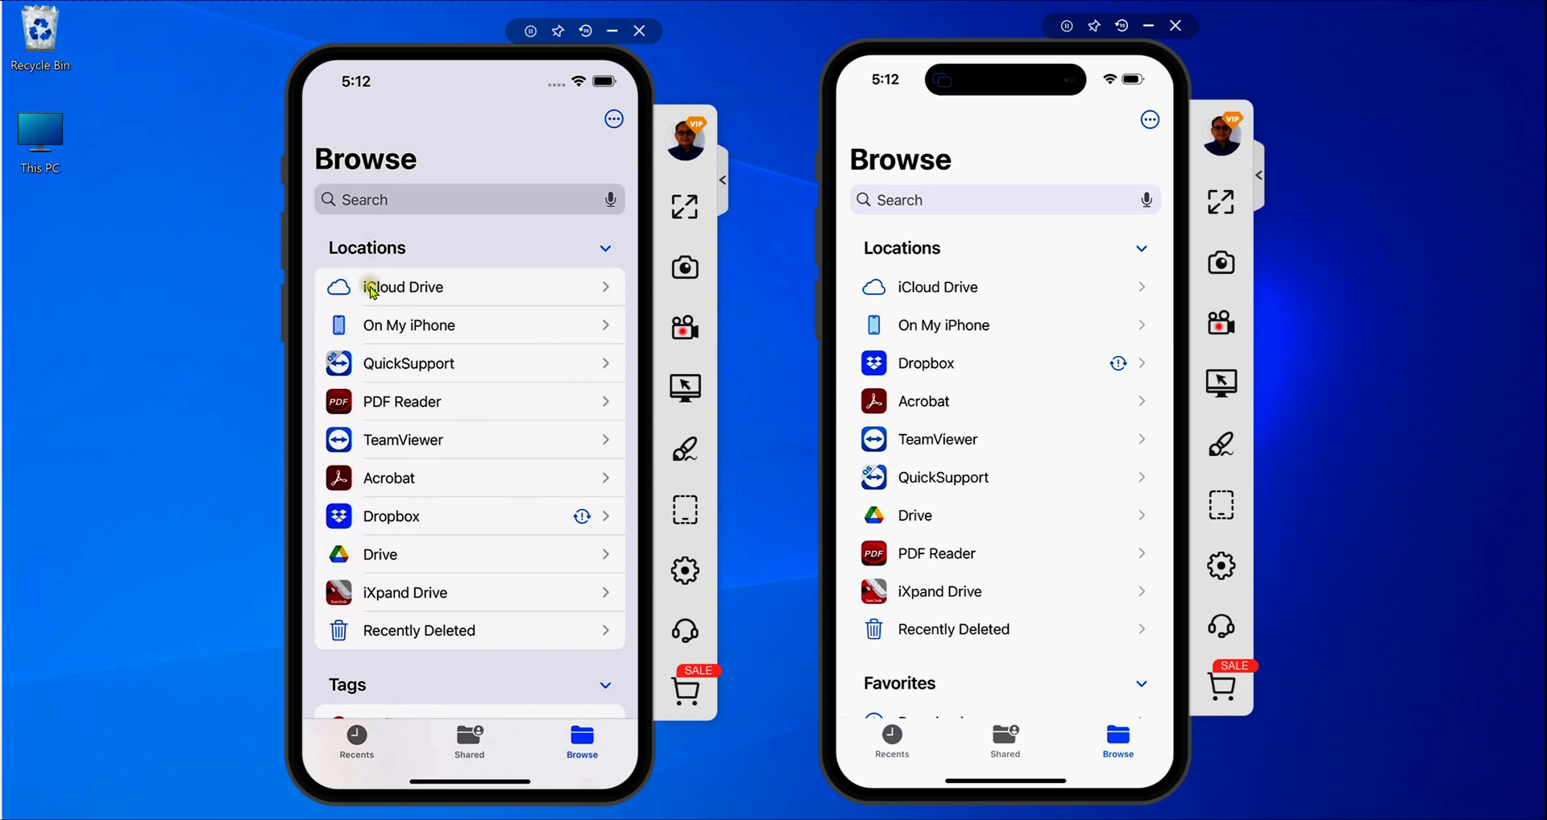
{"action": "left_click", "coordinate": [373, 293]}
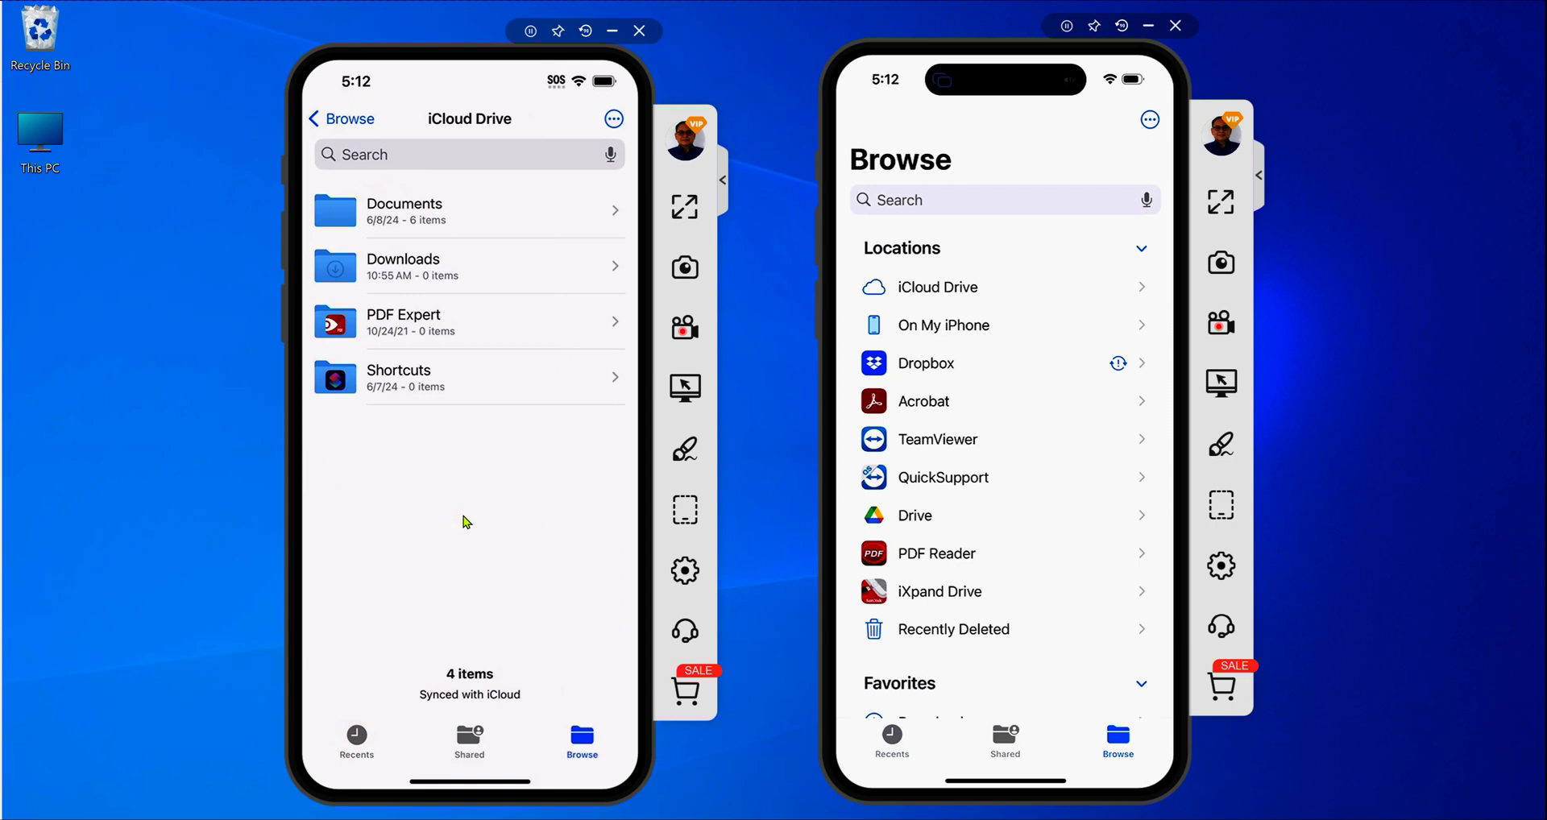
{"action": "left_click", "coordinate": [354, 266]}
{"action": "left_click", "coordinate": [946, 285]}
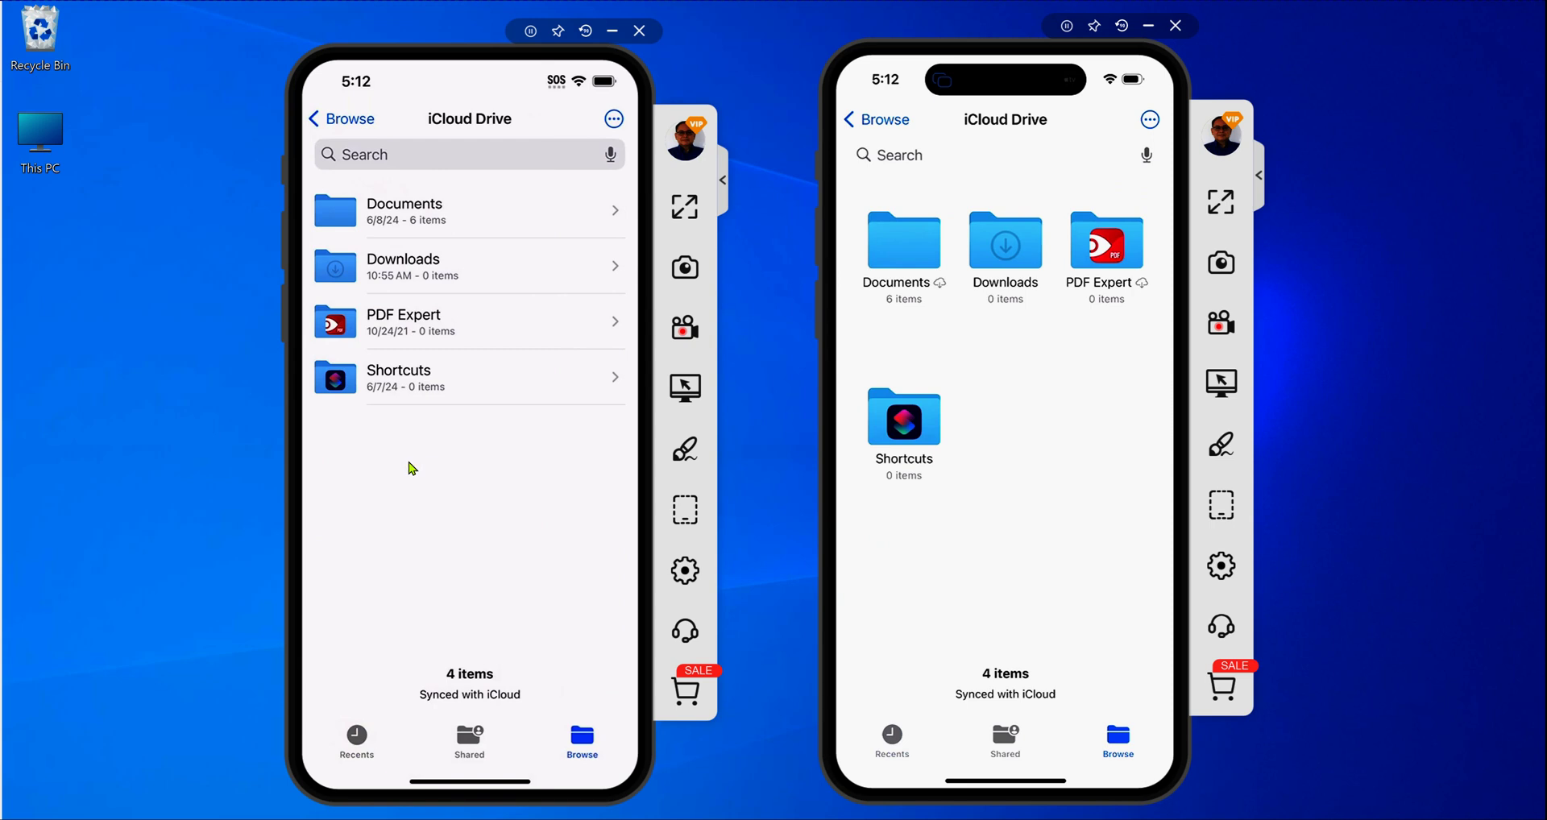
Switch the right iPhone's iCloud Drive from icon grid to List view using the ⋯ menu.
{"action": "left_click", "coordinate": [1039, 391]}
{"action": "left_click", "coordinate": [1065, 524]}
{"action": "left_click", "coordinate": [439, 508]}
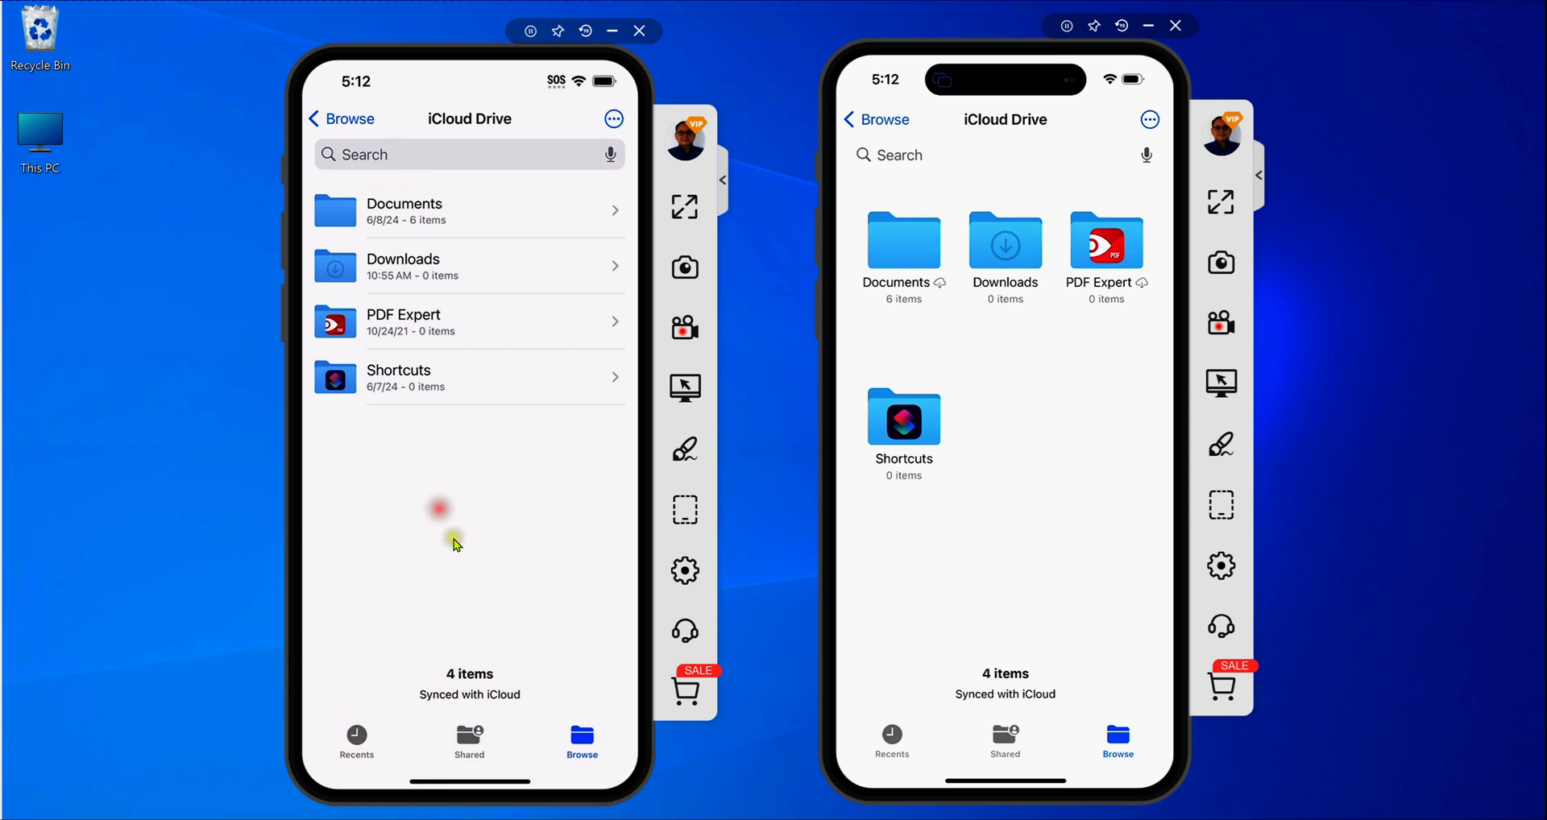
{"action": "left_click", "coordinate": [1080, 424]}
{"action": "left_click", "coordinate": [1152, 118]}
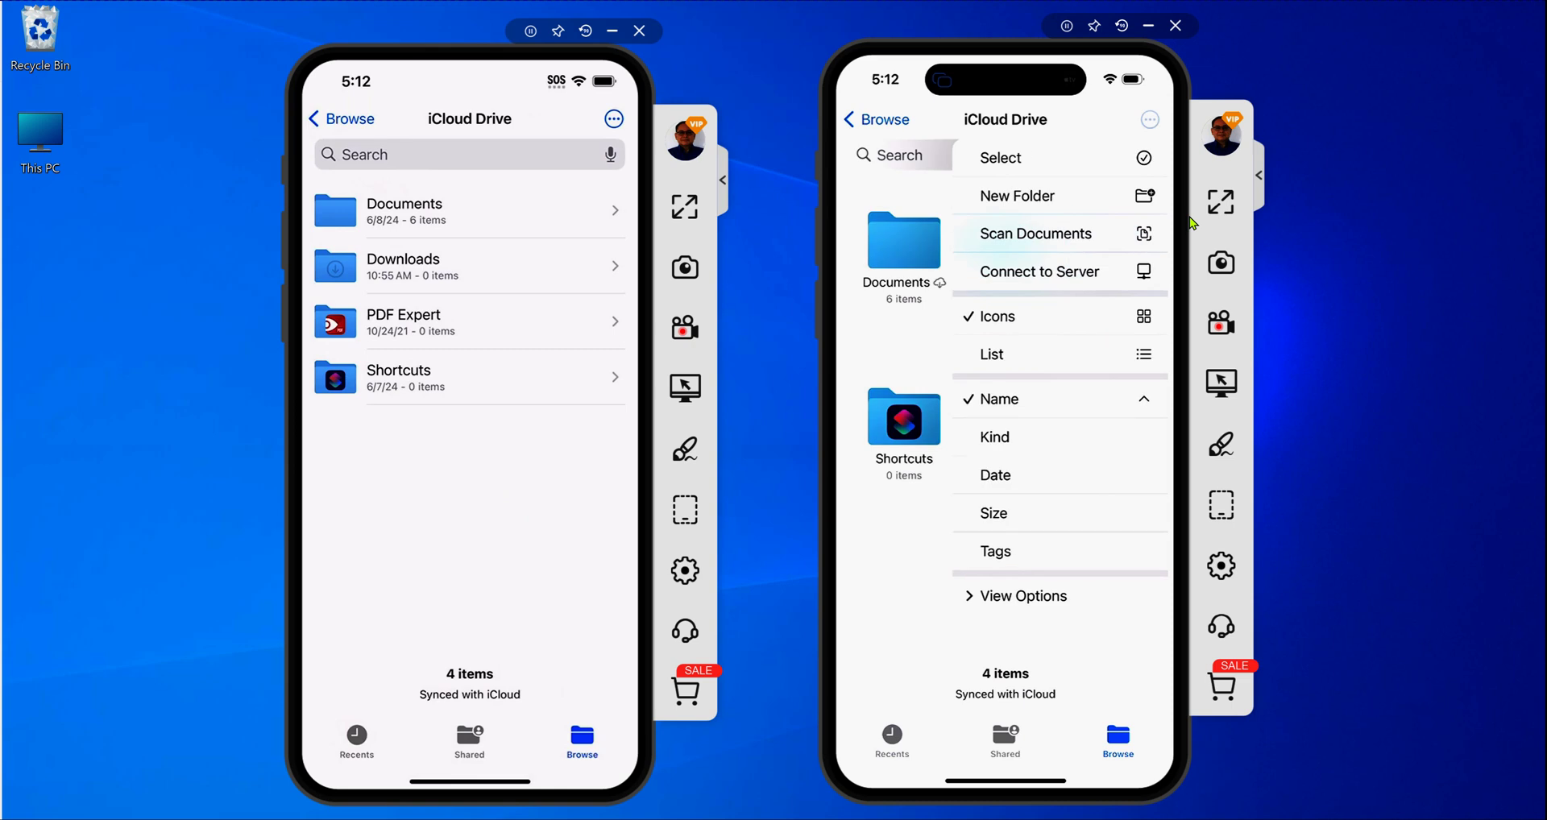
{"action": "left_click", "coordinate": [1021, 356]}
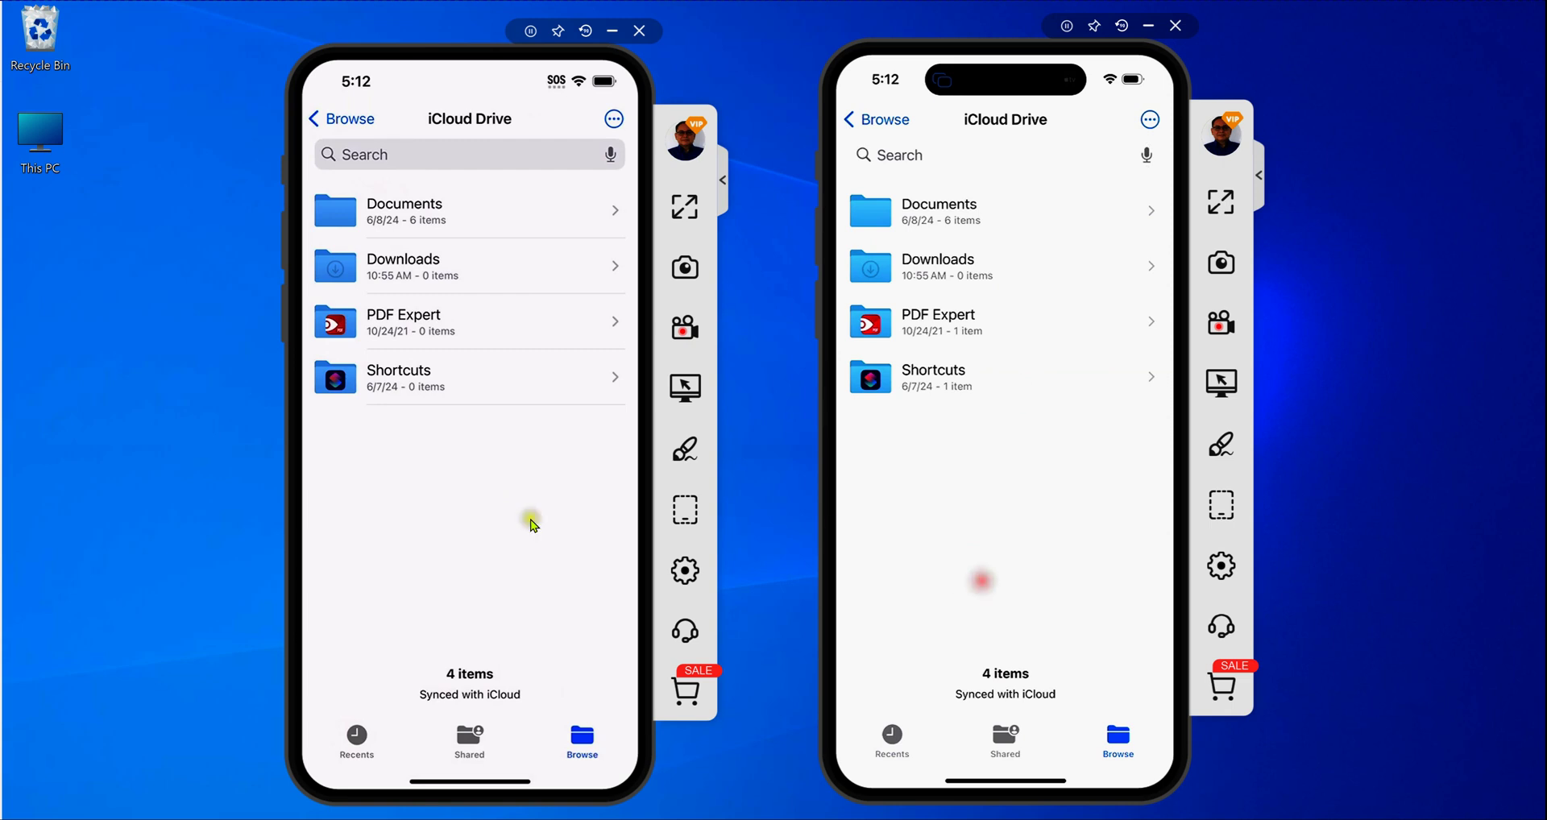
{"action": "left_click", "coordinate": [928, 521]}
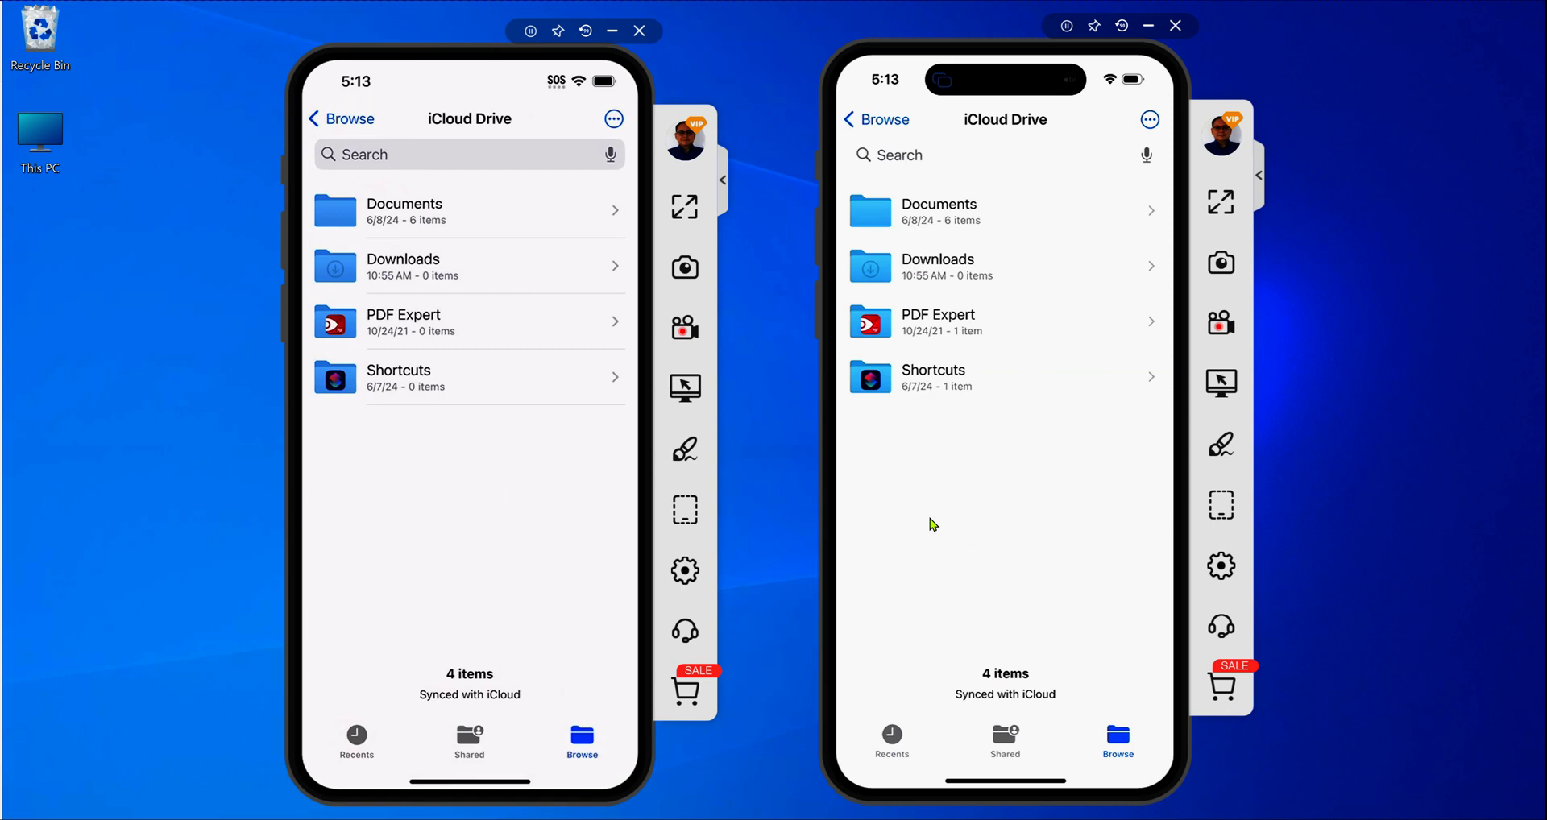
Open the empty Downloads folder on both iPhones, then show Recents on the right iPhone.
{"action": "left_click", "coordinate": [341, 271]}
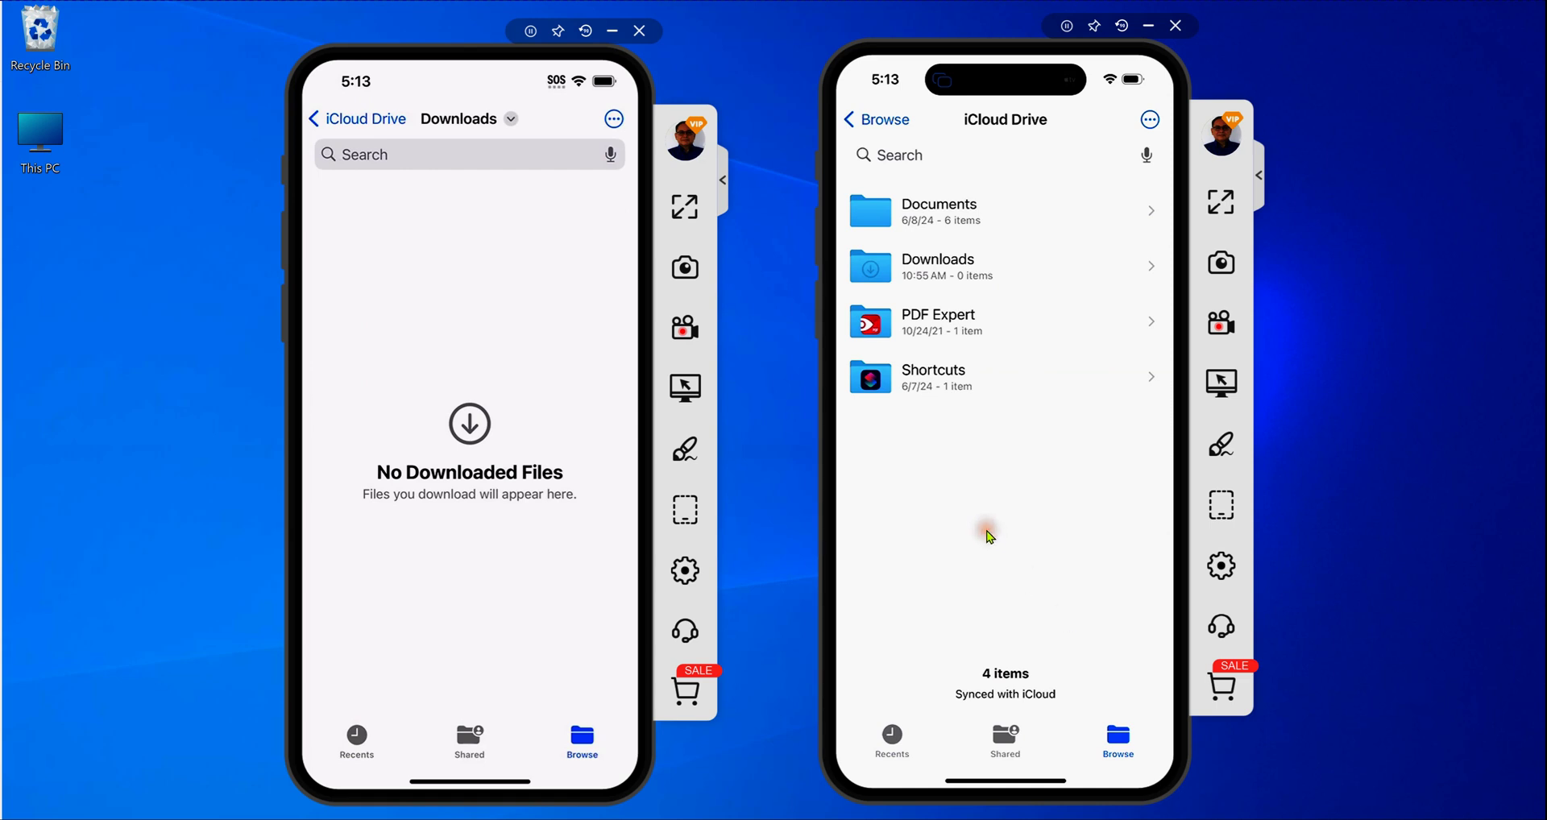
{"action": "left_click", "coordinate": [867, 273]}
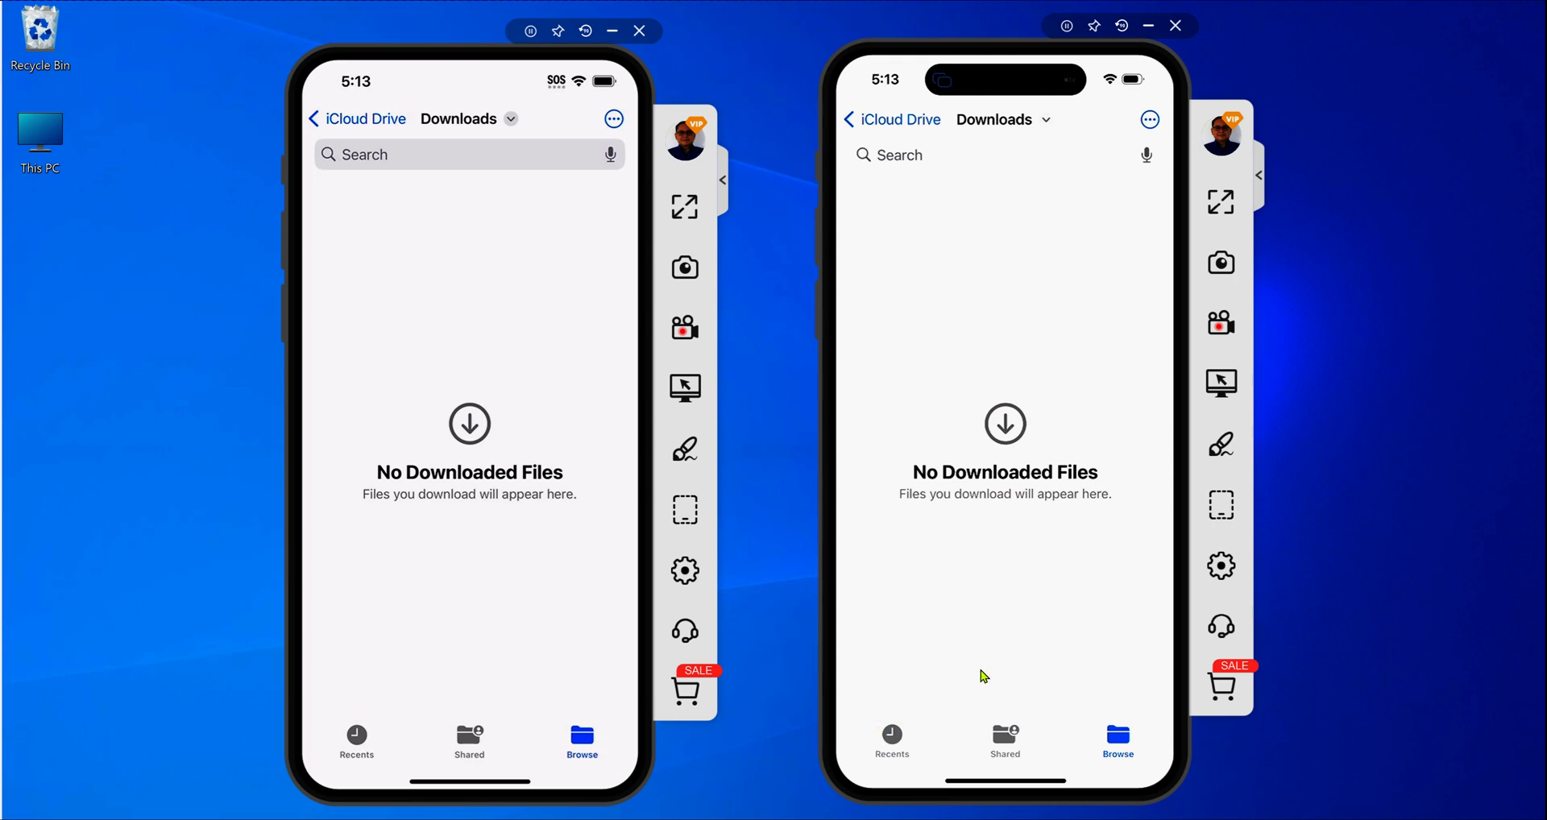
{"action": "left_click", "coordinate": [892, 735]}
Show Recents on both iPhones, then switch both to the empty Shared tab.
{"action": "left_click", "coordinate": [892, 735]}
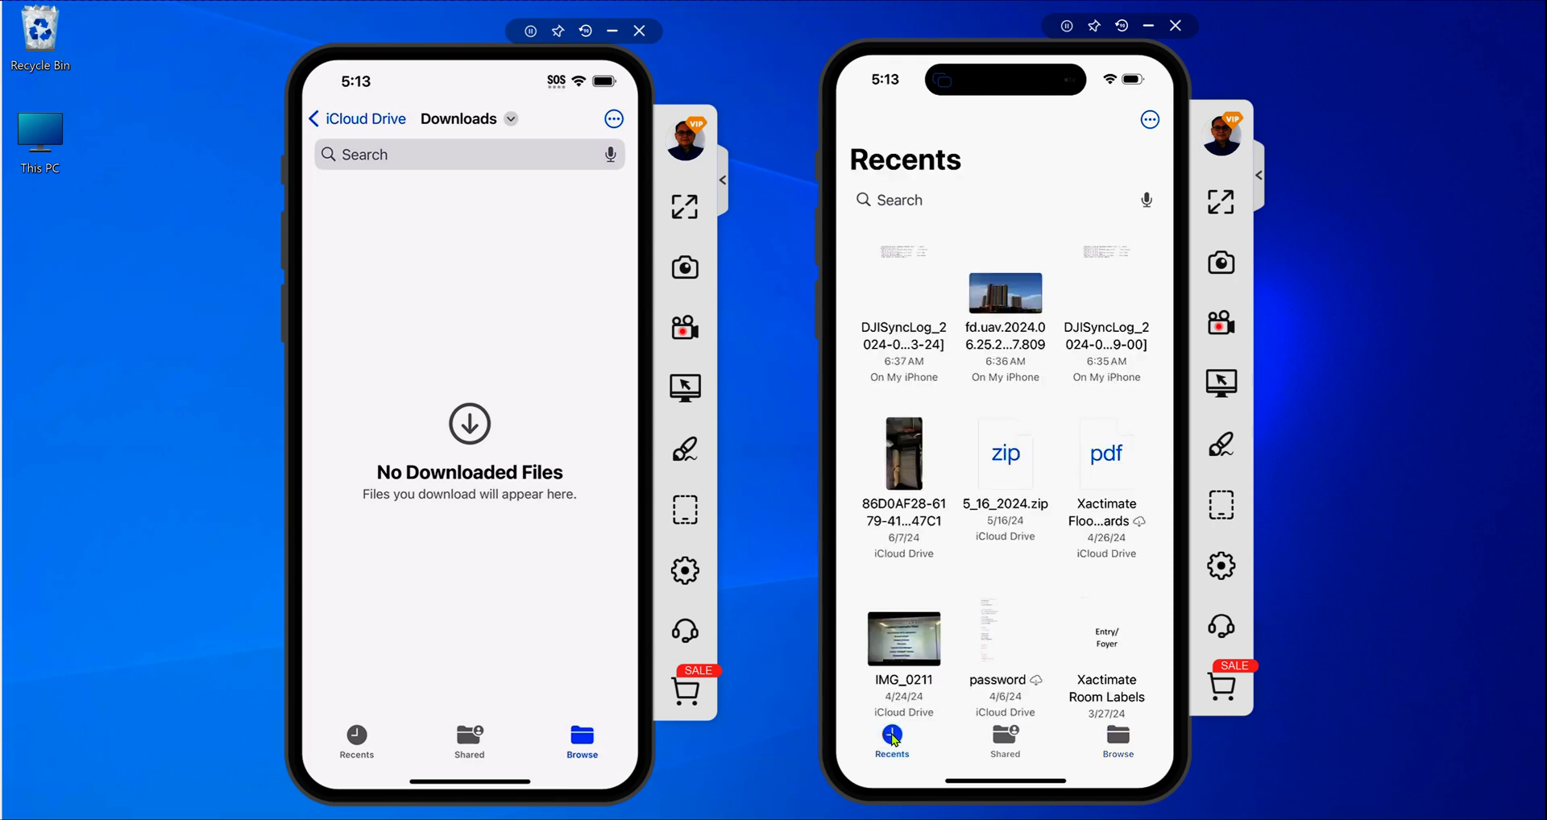
{"action": "left_click", "coordinate": [414, 663]}
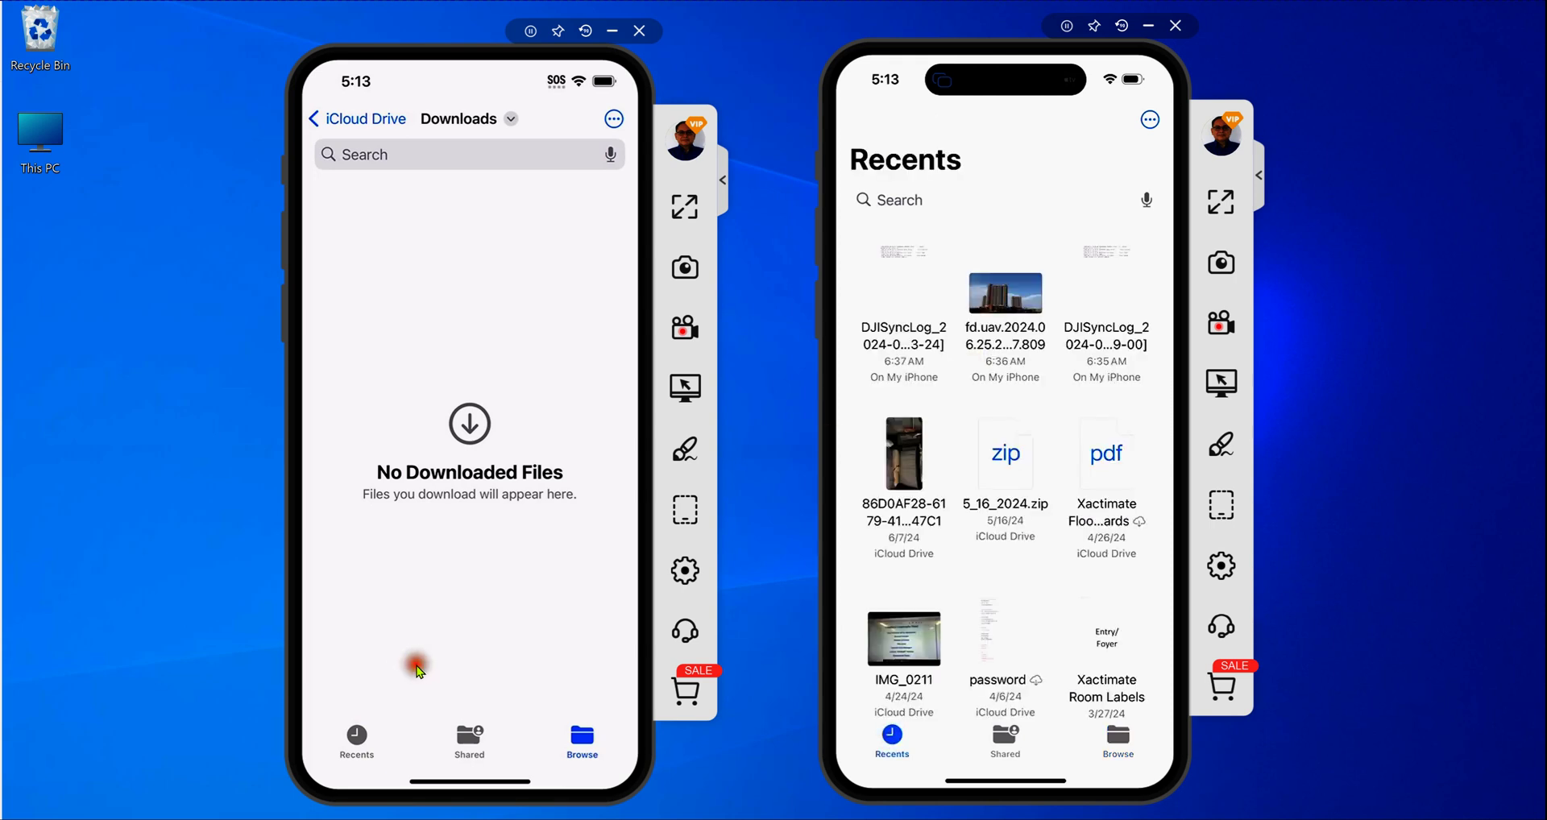
{"action": "left_click", "coordinate": [359, 736]}
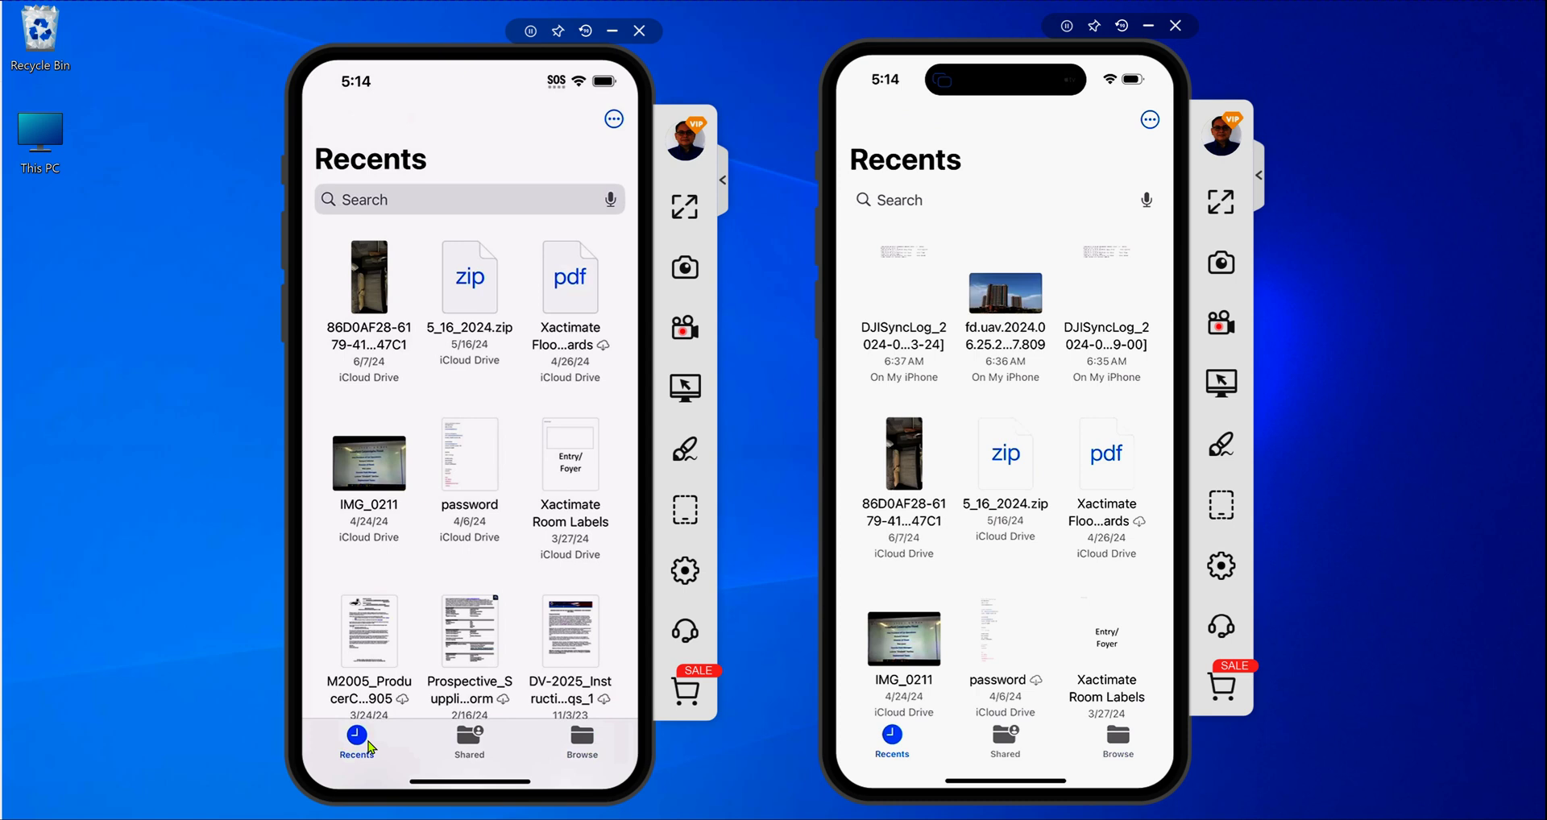
{"action": "left_click", "coordinate": [469, 740]}
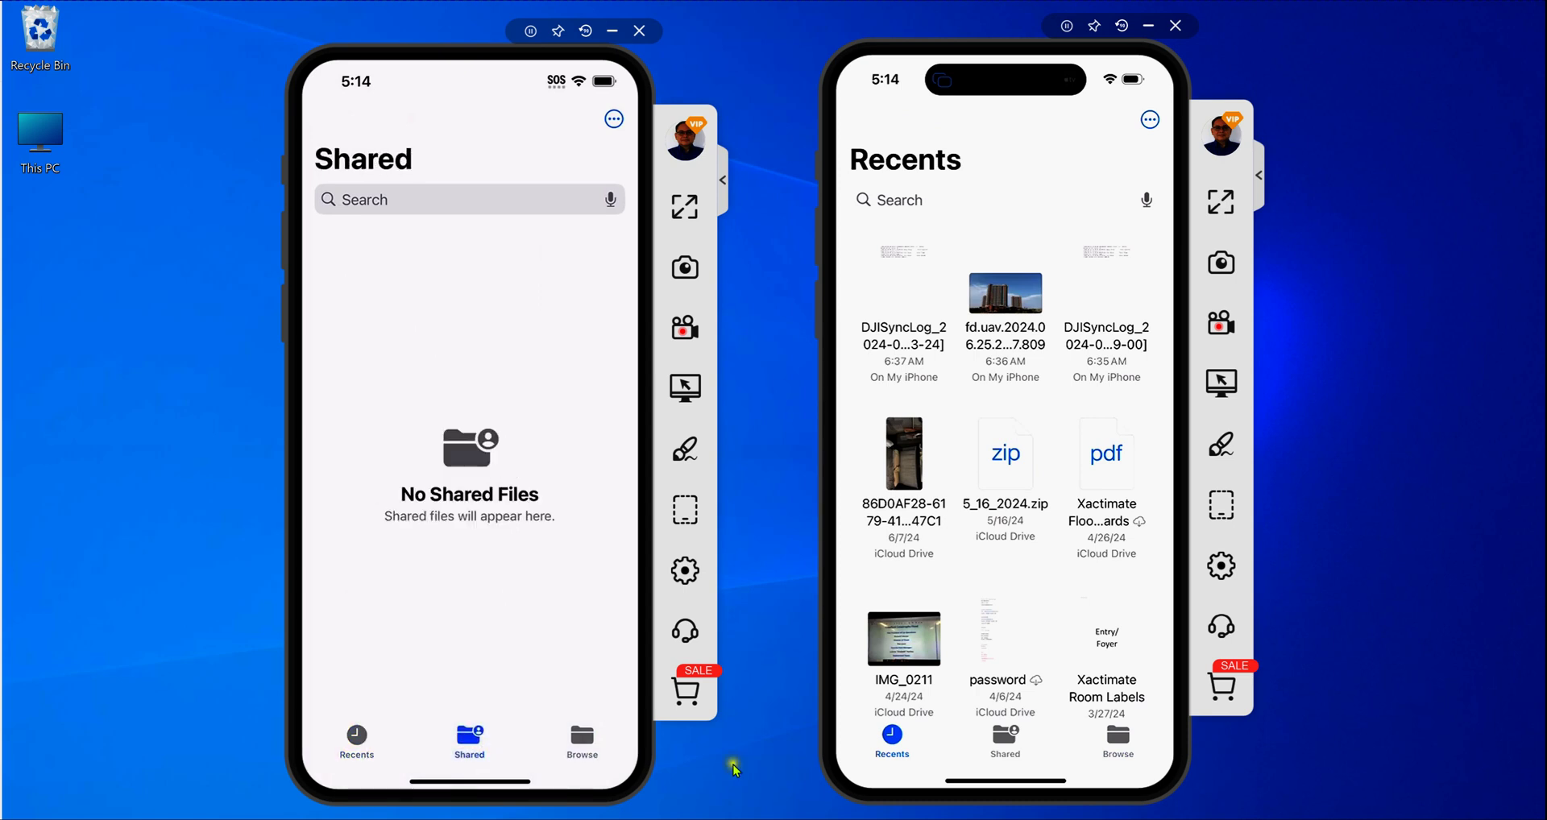
{"action": "left_click", "coordinate": [1011, 741]}
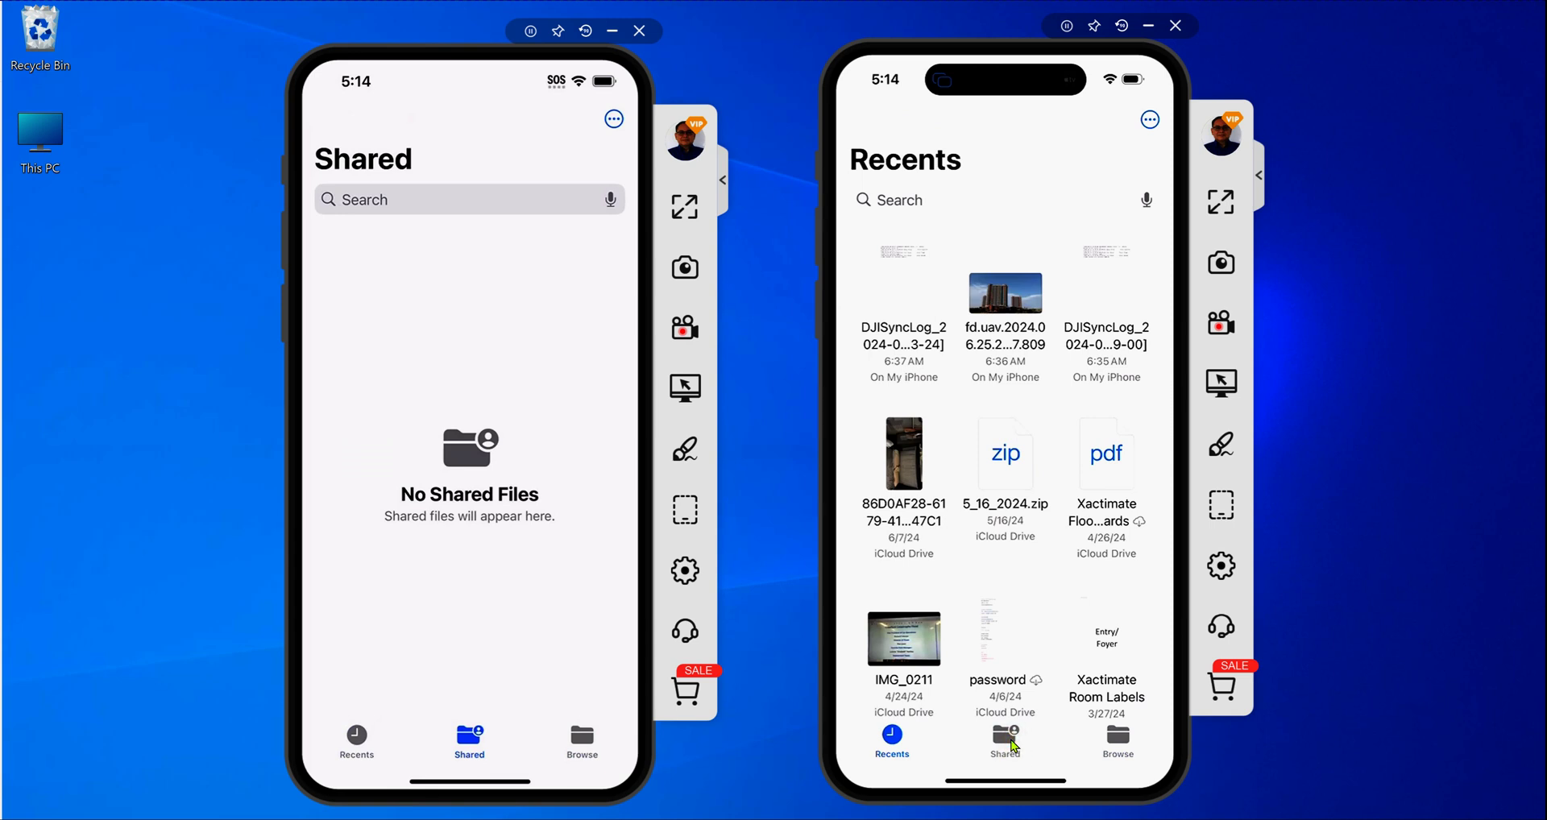